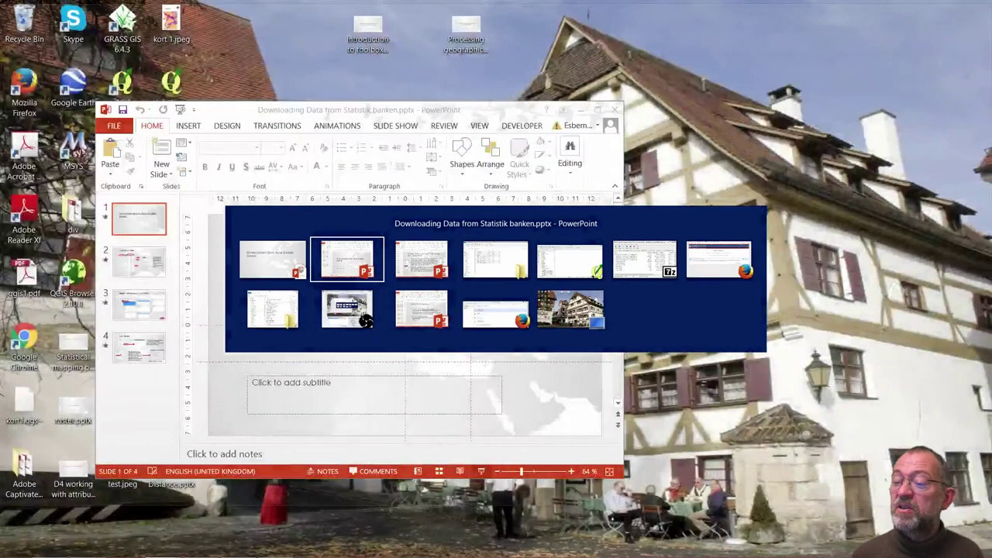
key("alt+Tab")
key("alt+Tab")
key("alt+Tab")
key("alt+Tab")
key("alt+Tab")
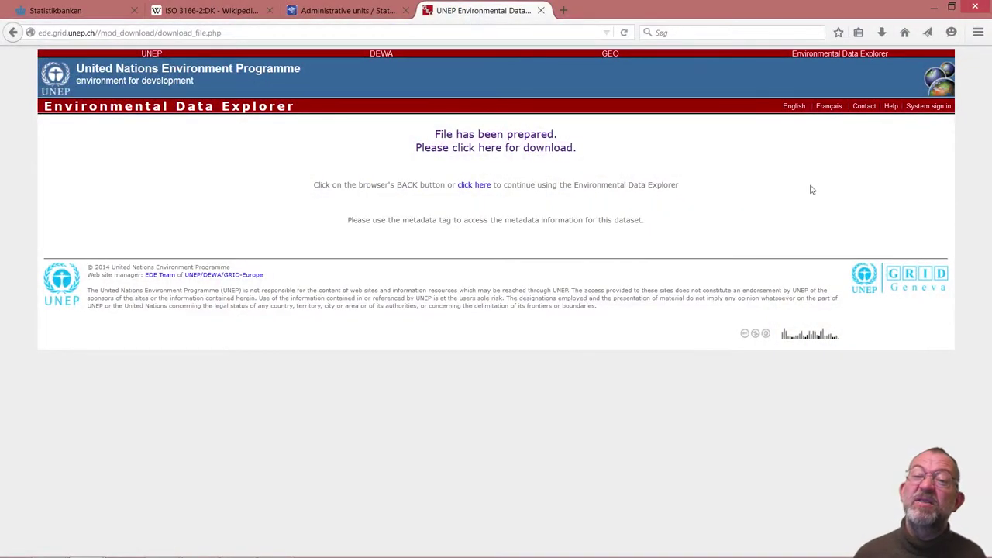
Switch to the Statistikbanken tab in Firefox and log in with the user's account credentials.
left_click(73, 12)
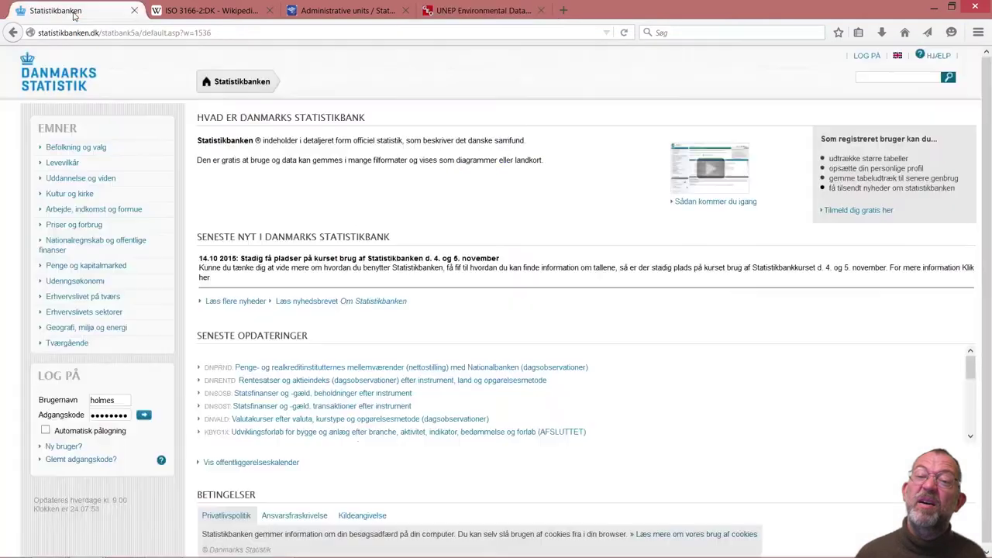
left_click(145, 416)
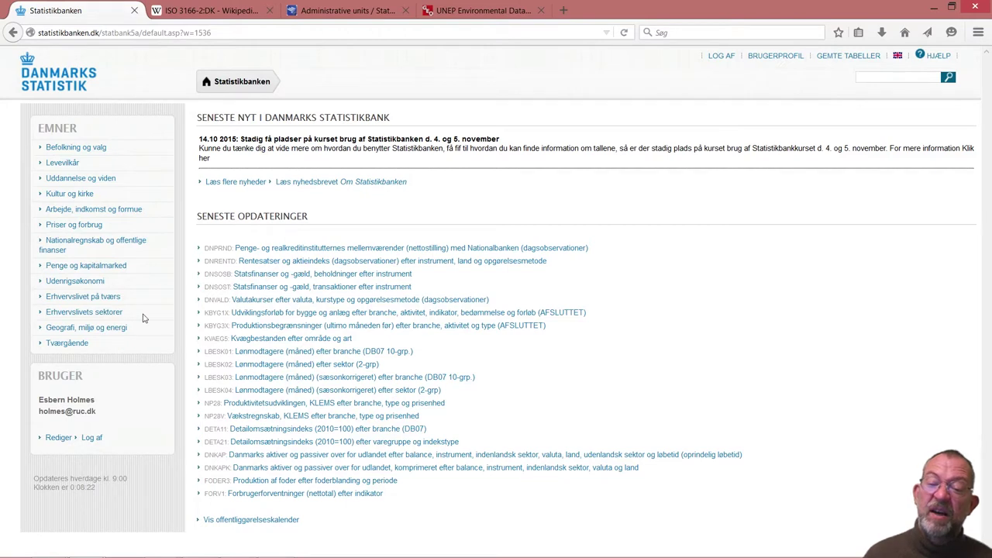
Switch Befolkning og valg to English and open FOLK1 under Population in Denmark.
left_click(88, 151)
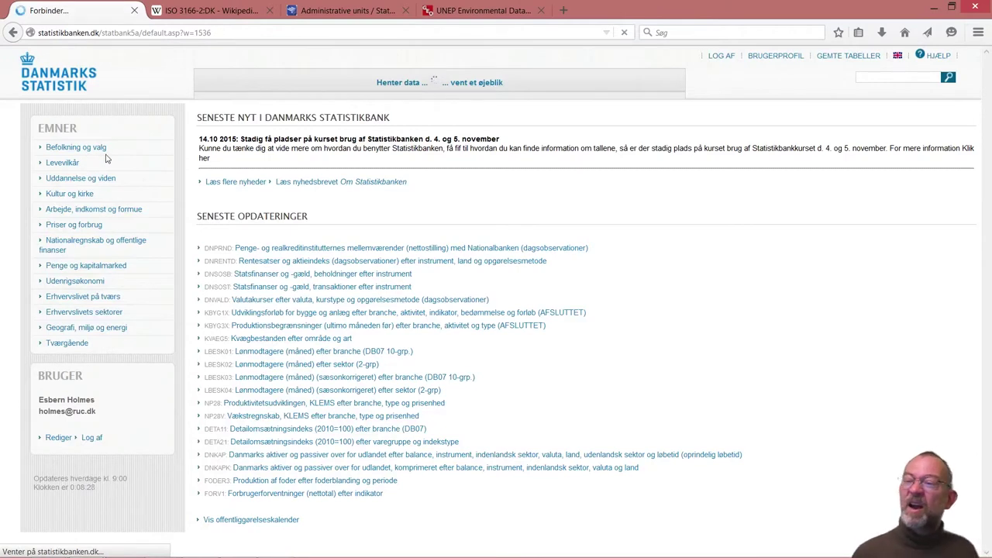
left_click(899, 56)
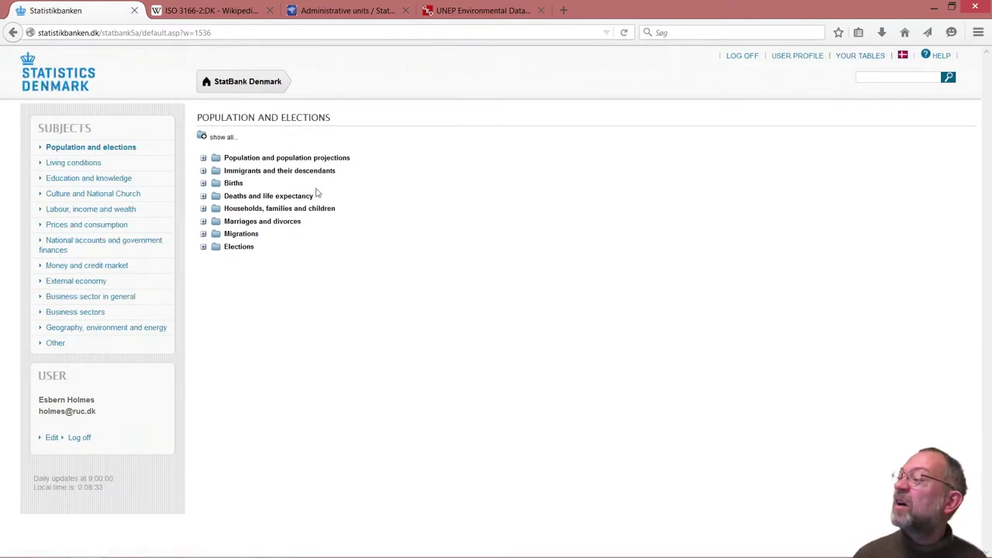
left_click(262, 159)
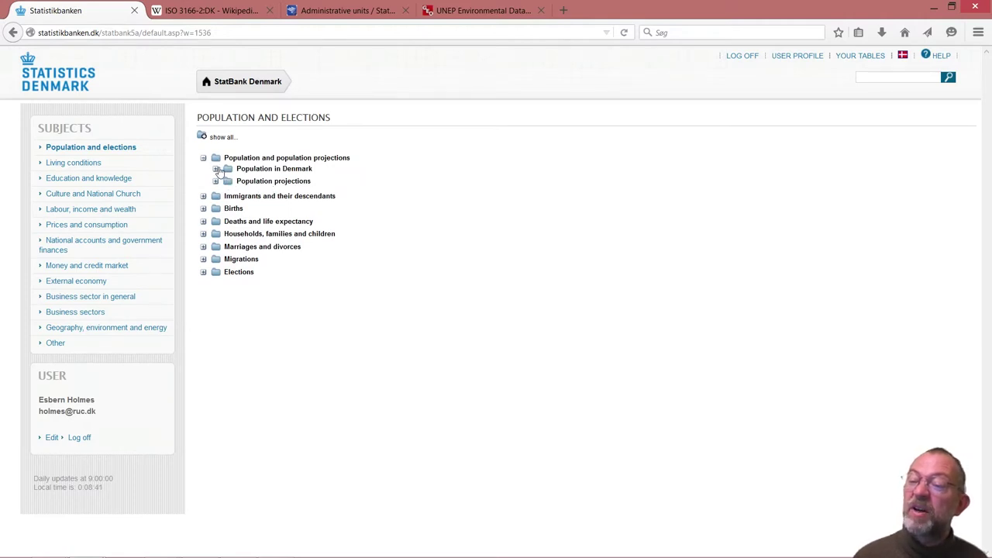
left_click(217, 169)
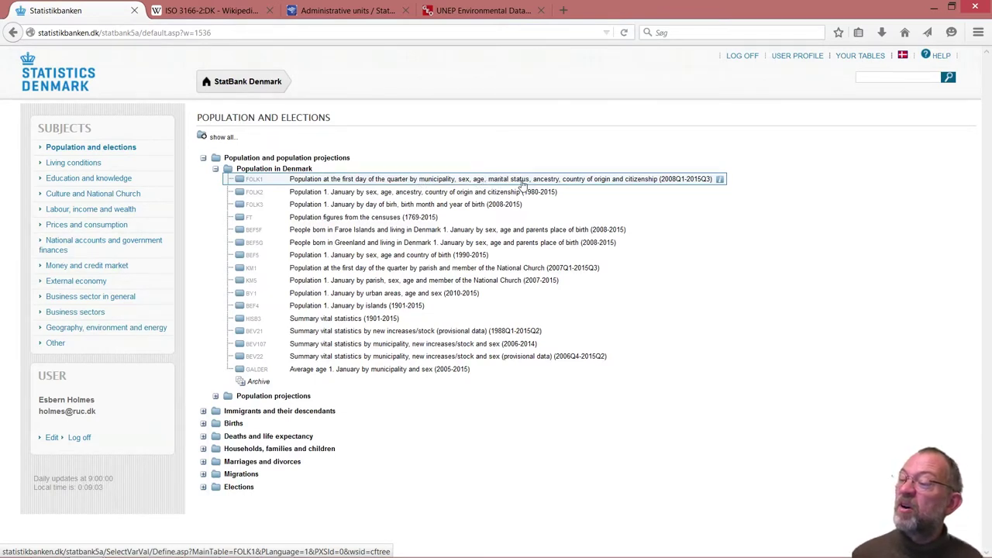
left_click(475, 180)
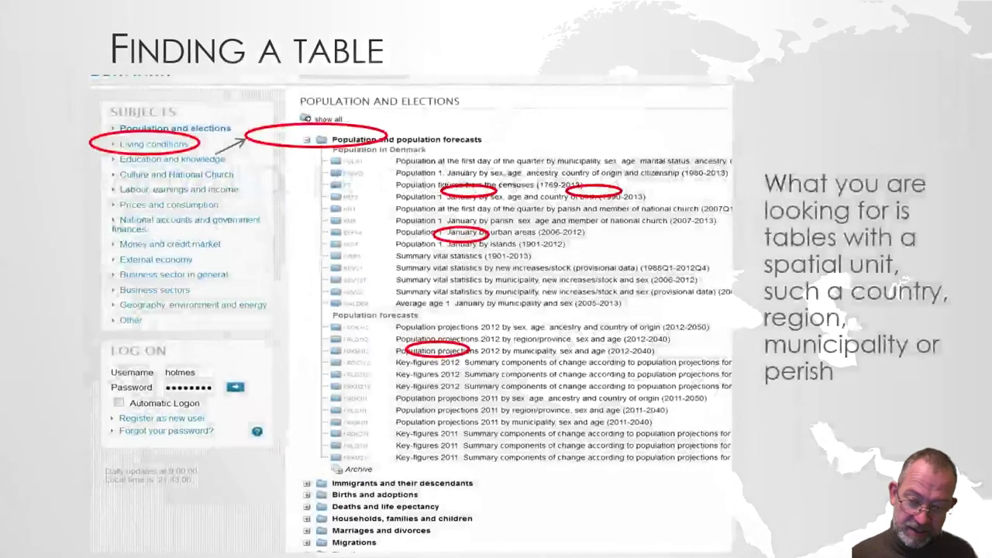
key("Right")
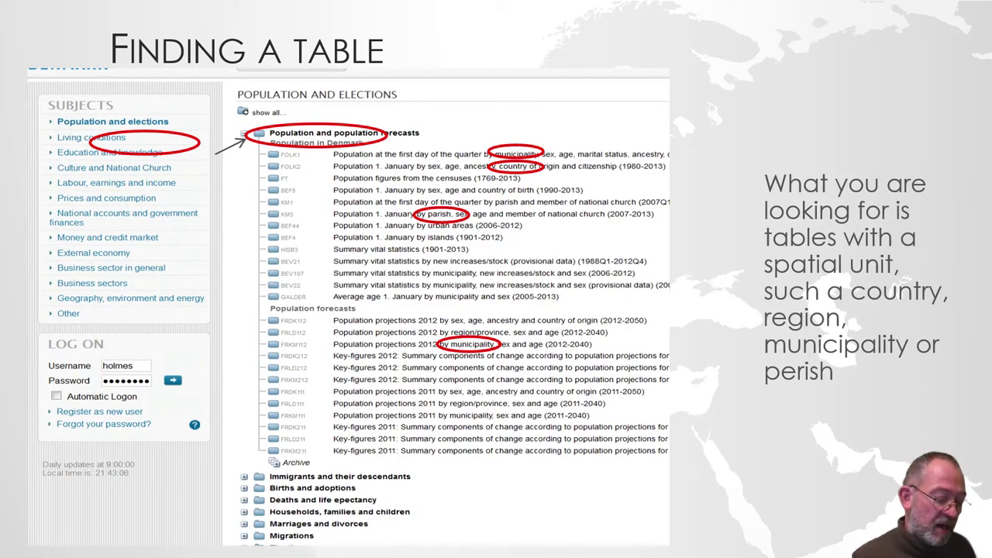
Advance the presentation to the Finding a table slide, then return to Firefox.
key("alt+Tab")
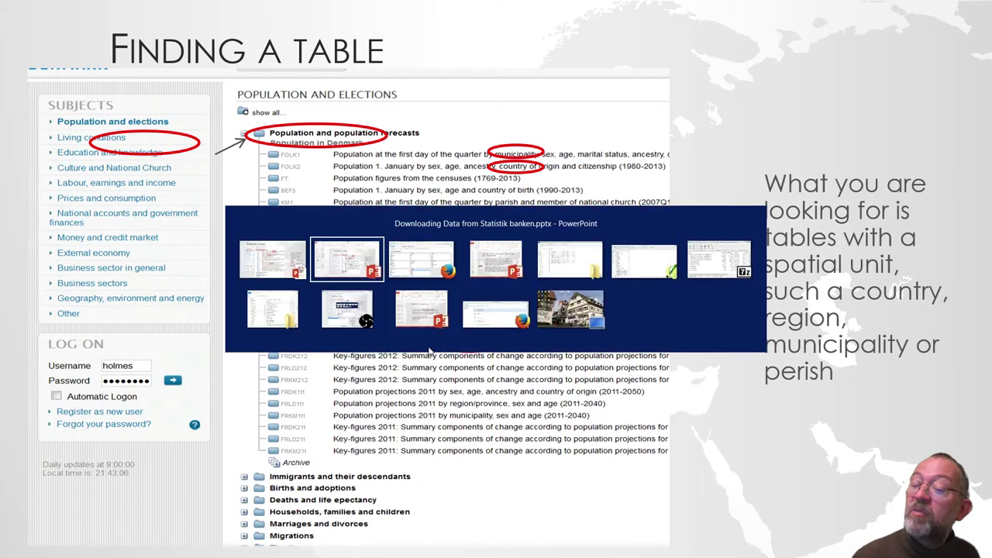
Select all municipalities, Men and Women, and 2015Q3 in FOLK1, then show the table.
key("alt+Tab")
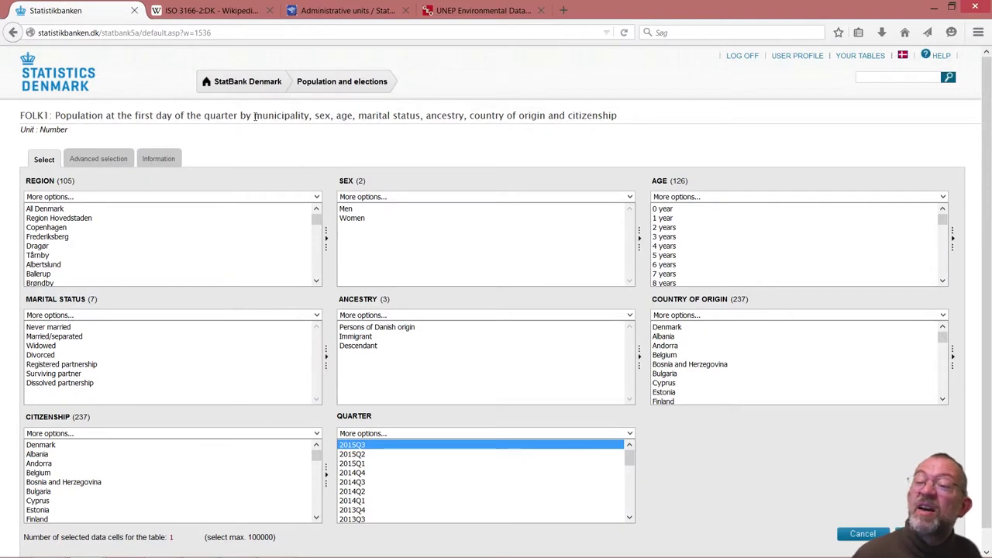
left_click_drag(254, 114, 314, 116)
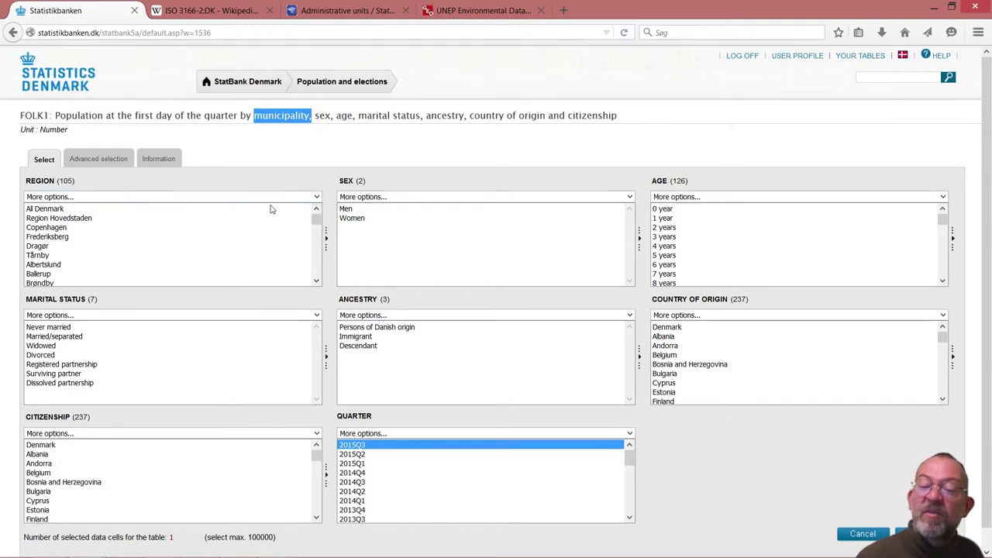
left_click_drag(78, 248, 72, 281)
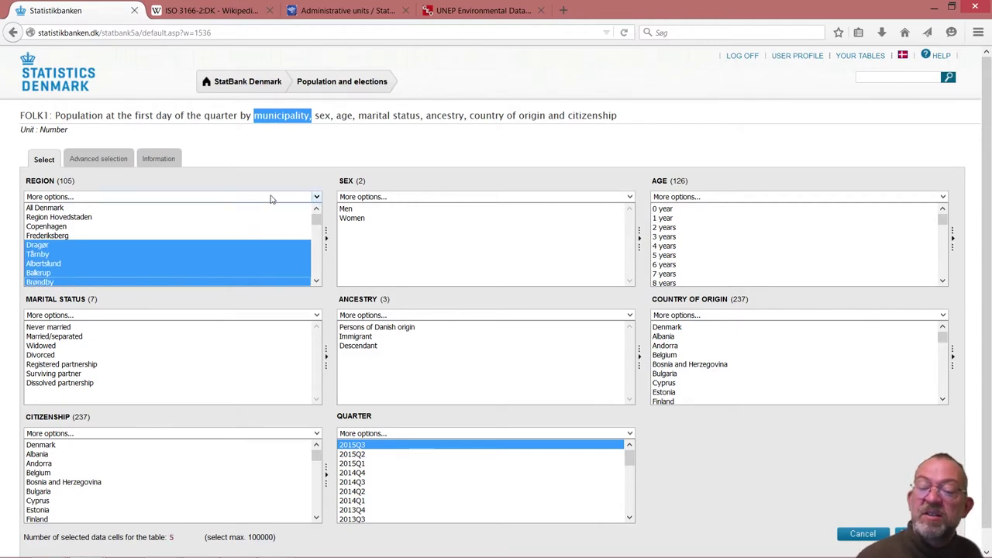
left_click(317, 197)
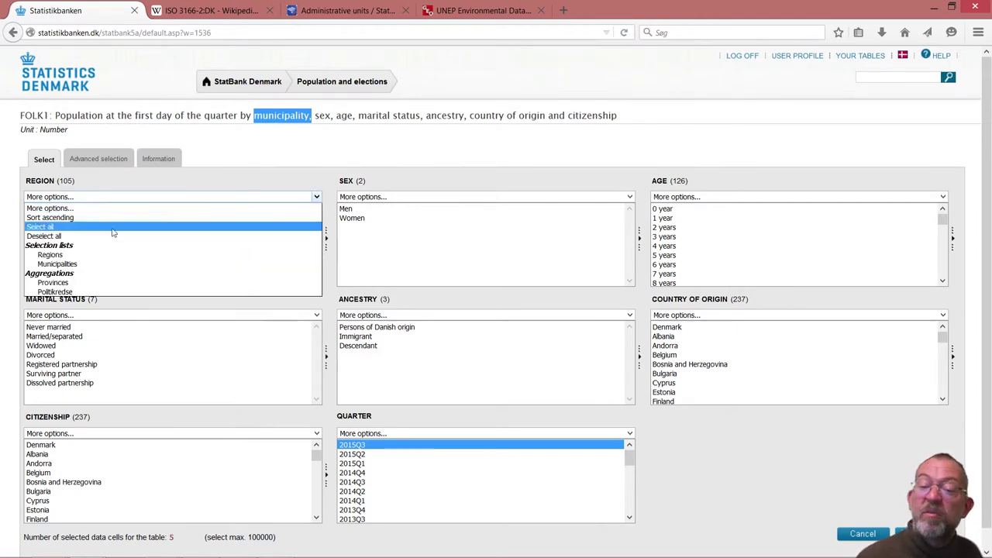
left_click(75, 265)
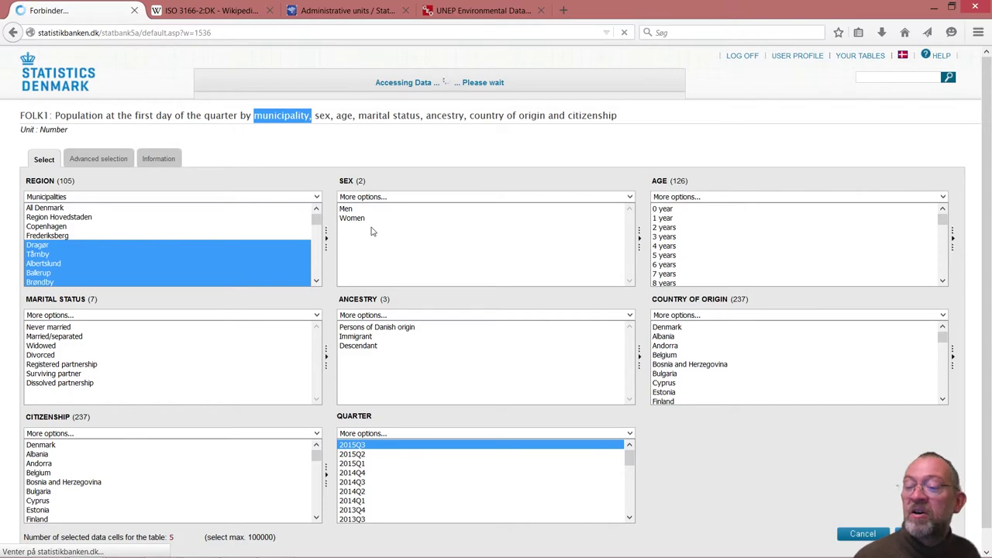
left_click_drag(372, 229, 370, 209)
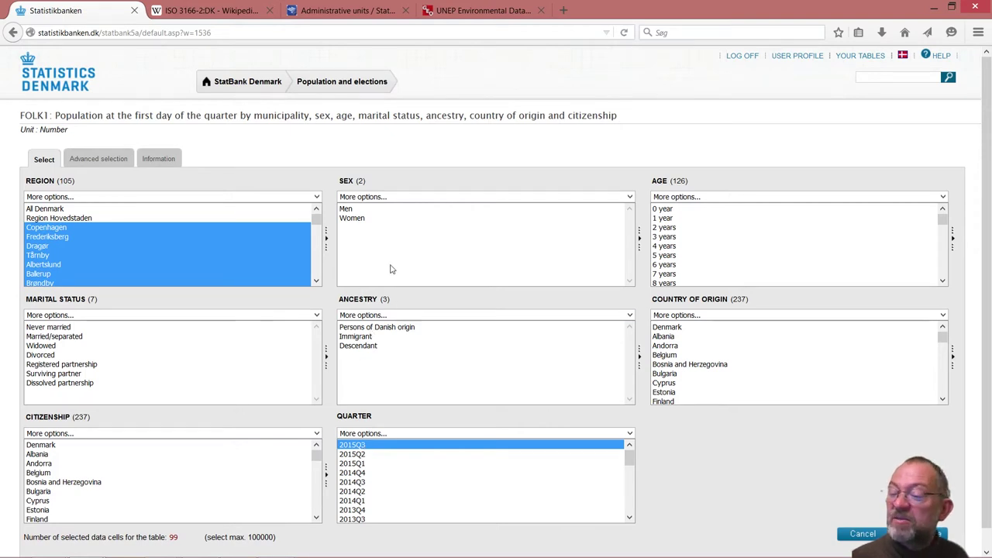
left_click_drag(393, 269, 346, 208)
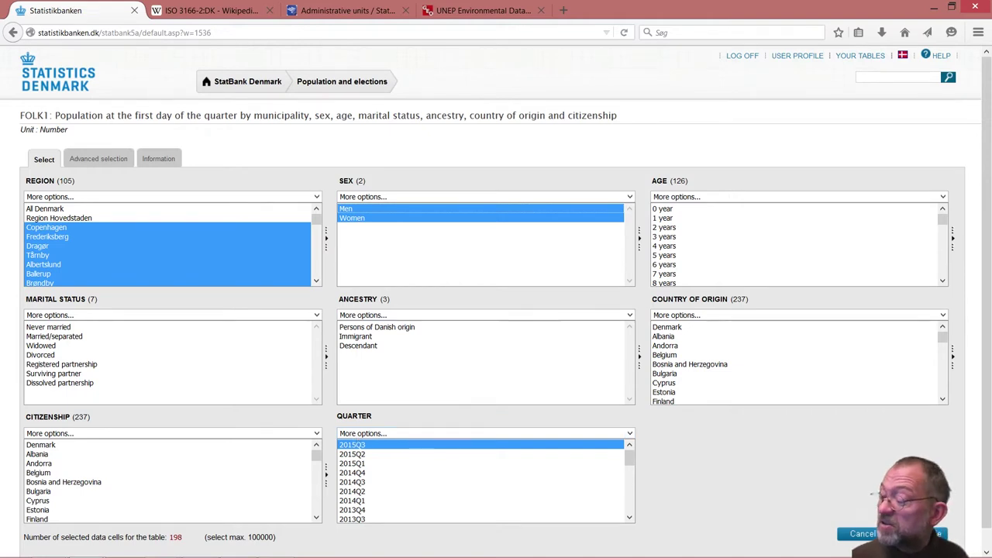
left_click(922, 534)
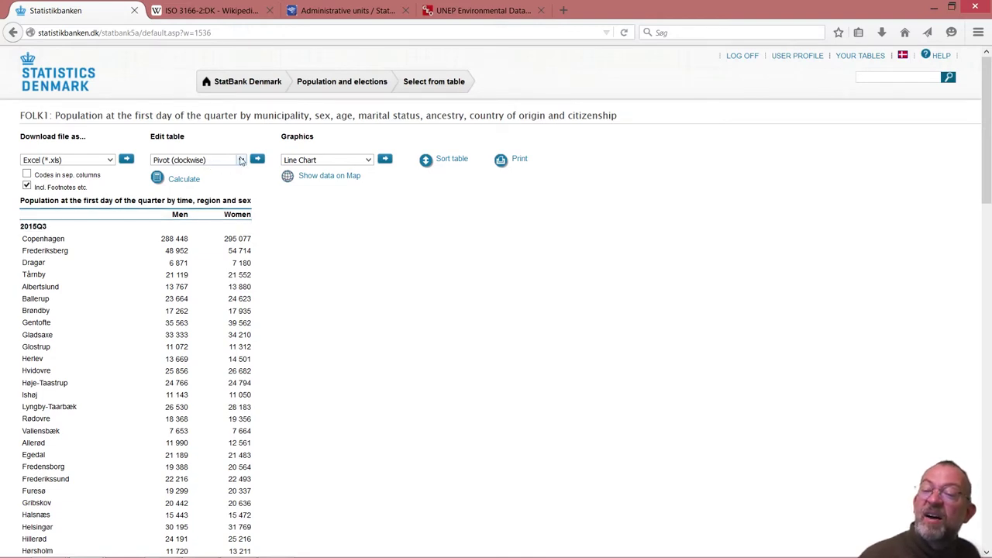
Pivot the FOLK1 table by drag-and-drop so time sits in the heading, and redisplay it.
left_click(241, 160)
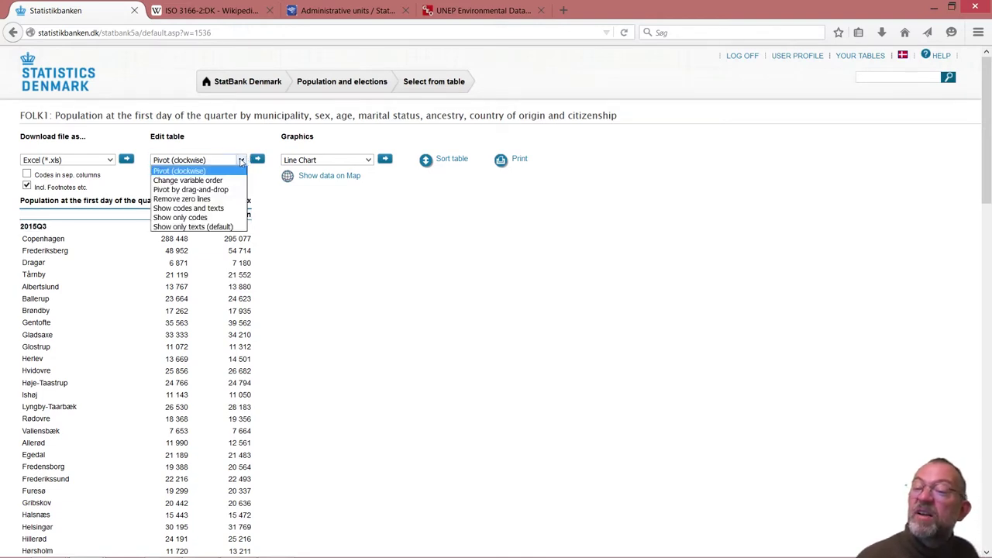
left_click(214, 191)
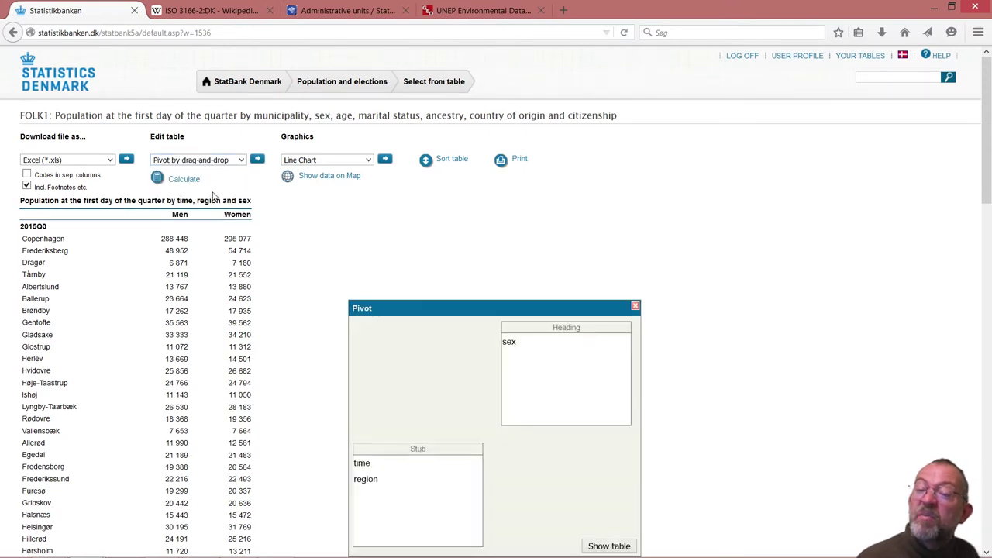
left_click_drag(406, 314, 304, 230)
left_click(263, 395)
left_click_drag(259, 379, 438, 305)
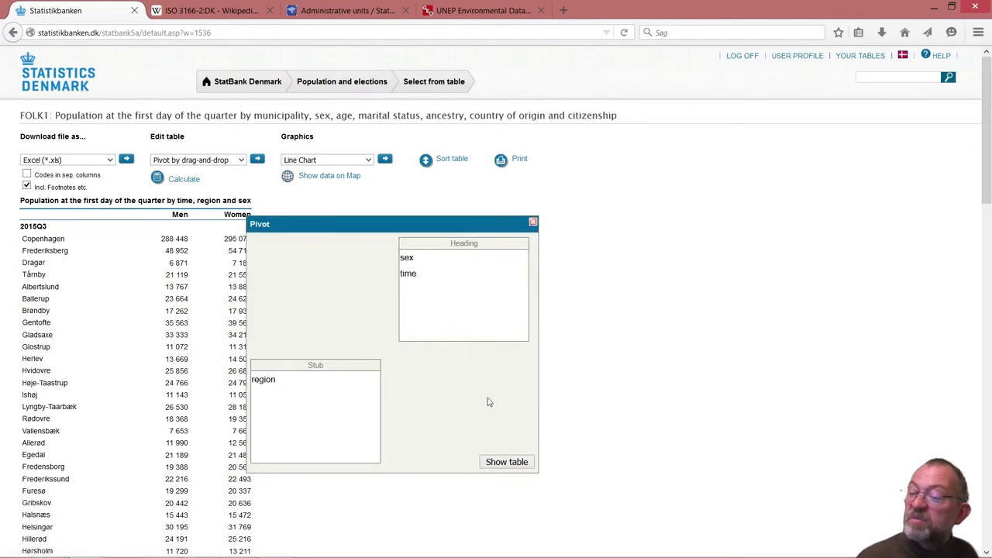
left_click(508, 463)
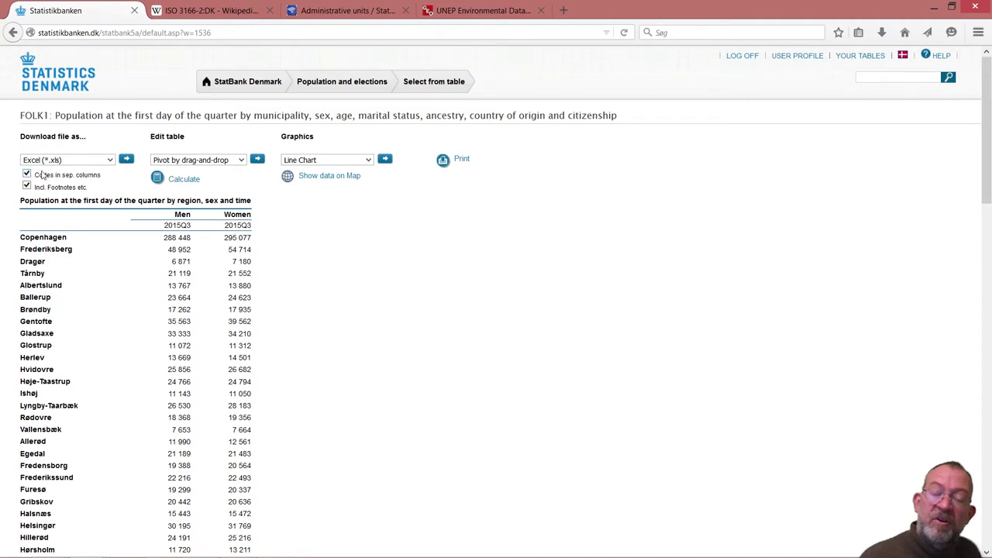
Download the table as Excel (*.xlsx) with codes in separate columns and open it in Excel.
left_click(110, 162)
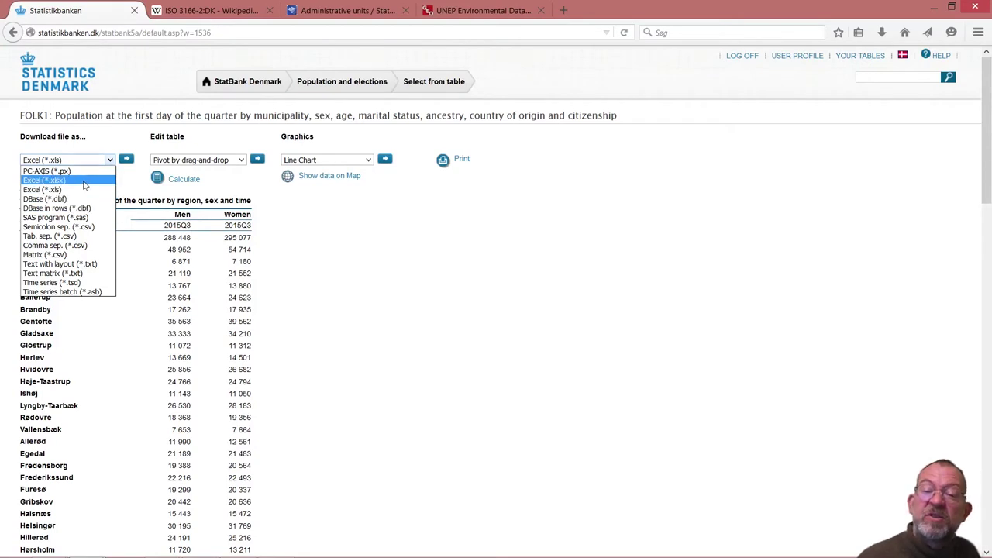
left_click(85, 180)
left_click(126, 159)
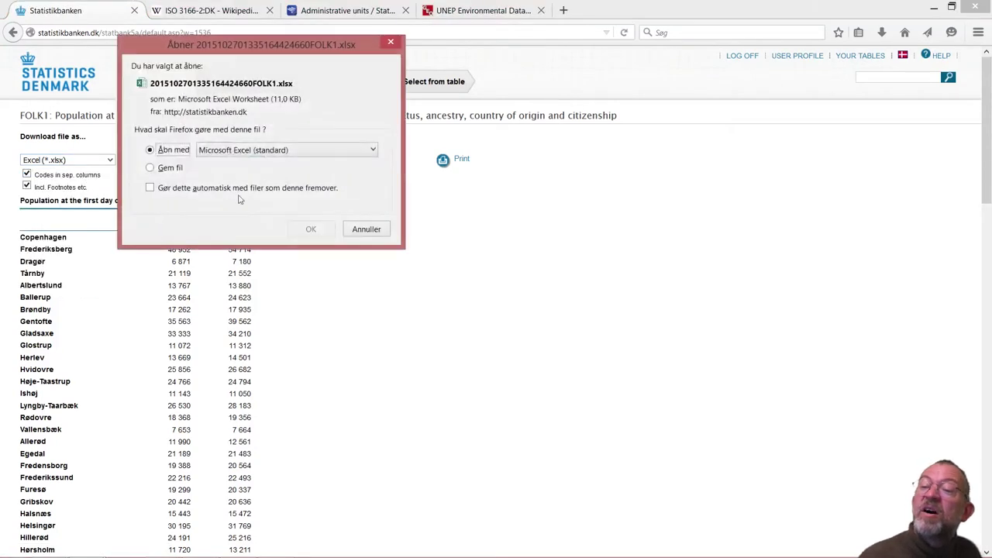
left_click(316, 228)
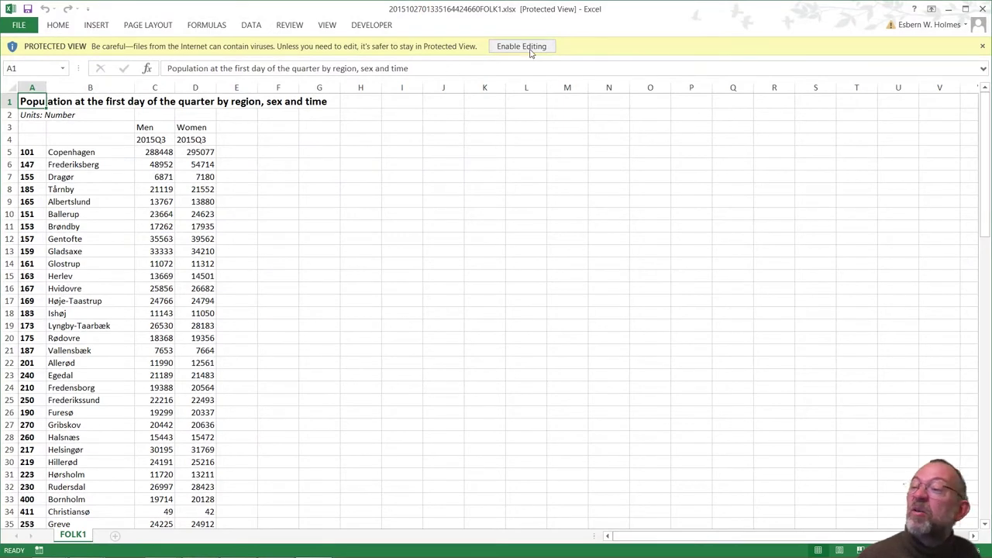
Enable editing and delete the title, units and 2015Q3 period rows above the data.
left_click(527, 46)
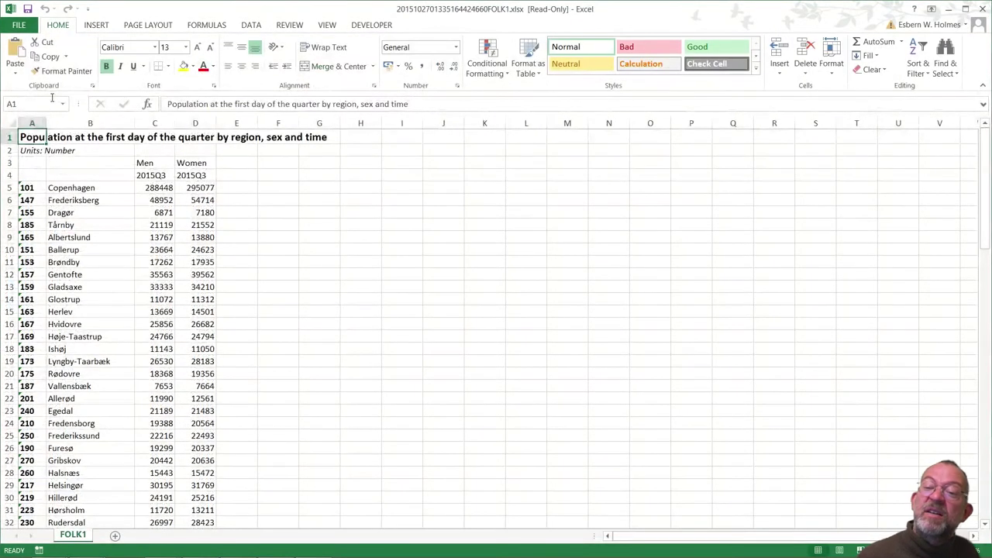
left_click_drag(10, 136, 10, 150)
right_click(12, 146)
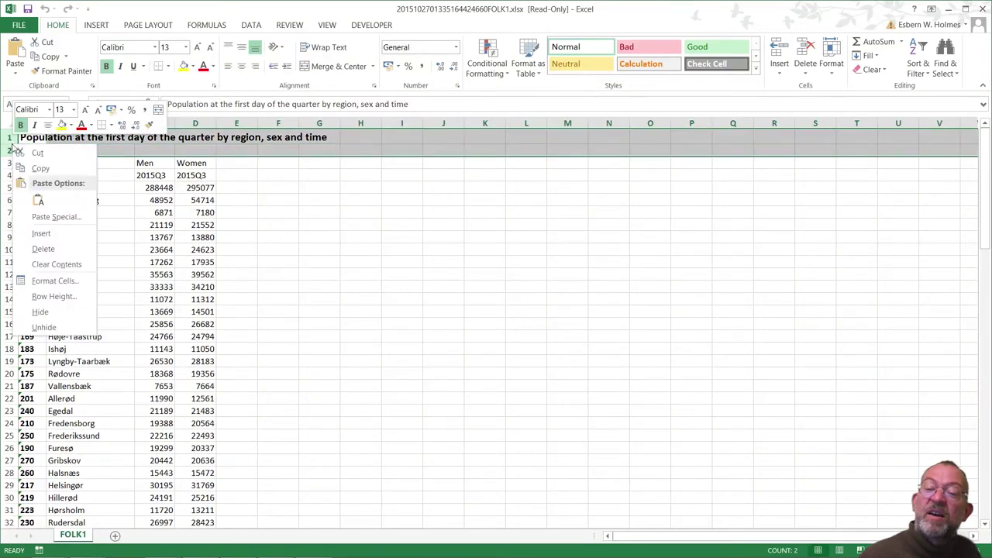
left_click(39, 249)
left_click(11, 148)
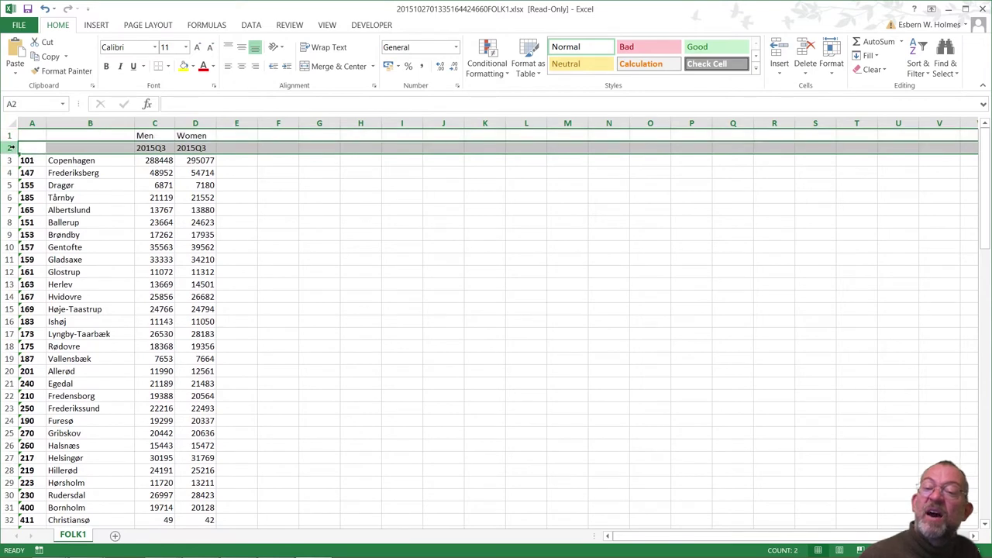
right_click(11, 147)
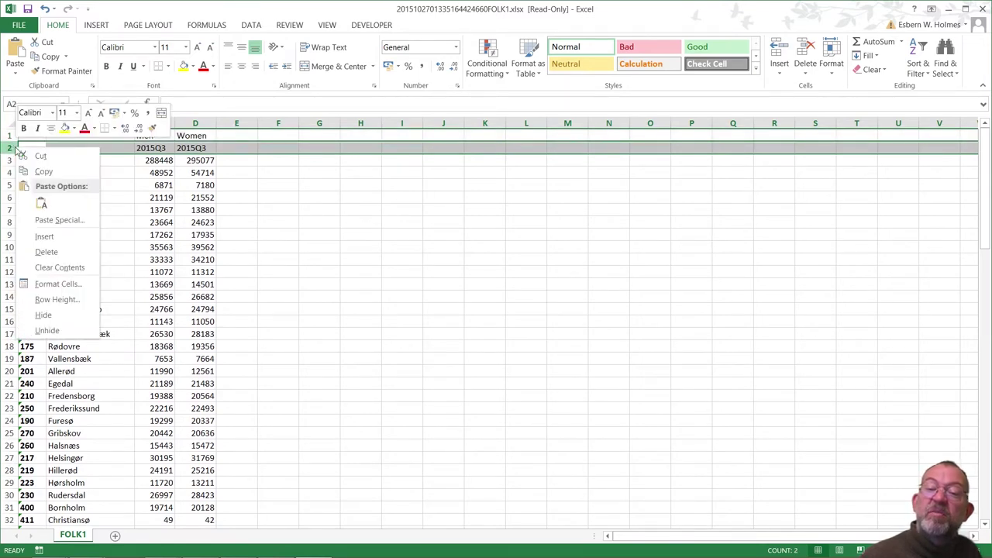
left_click(40, 250)
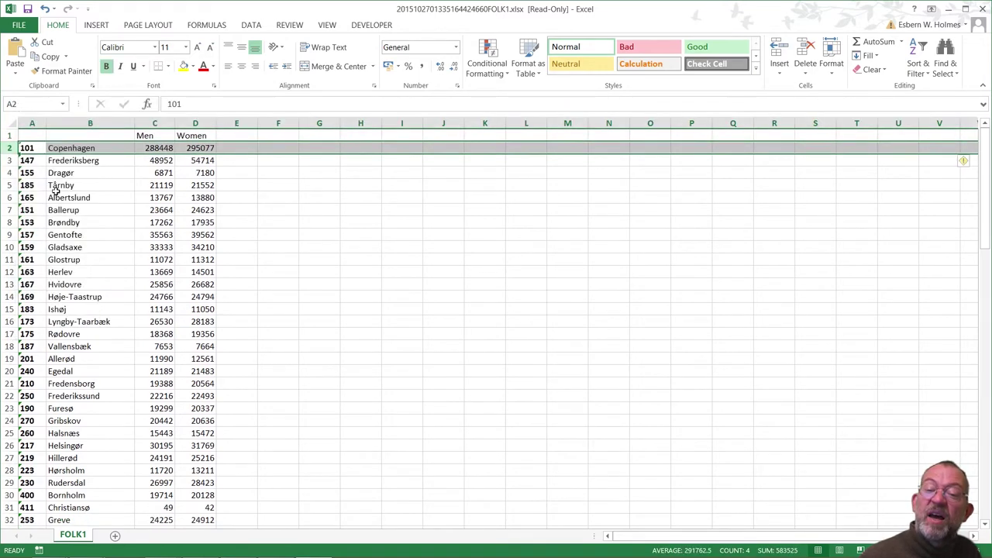
Enter the column headers 'kode' in A1 and 'muni_name' in B1.
left_click(28, 137)
type("ko")
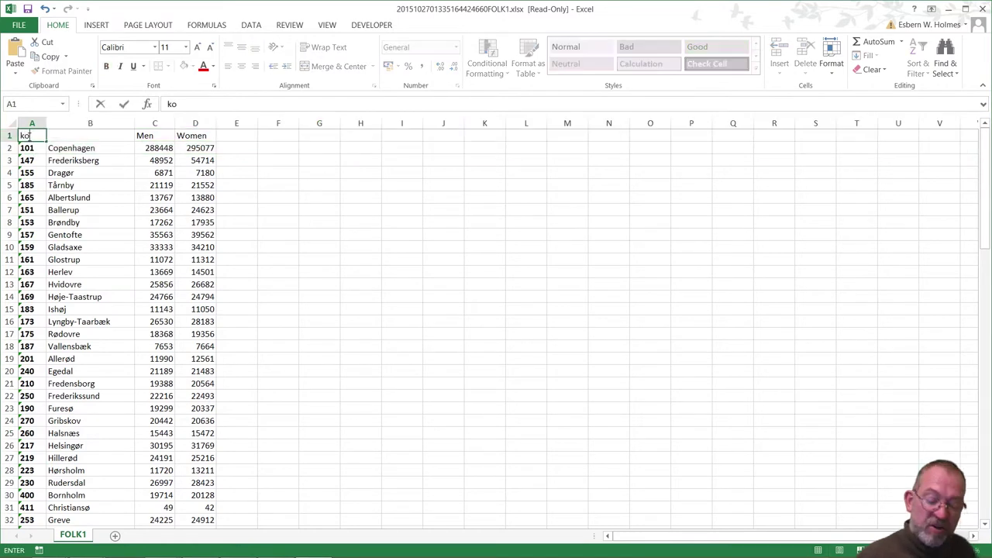
type("de")
left_click(97, 134)
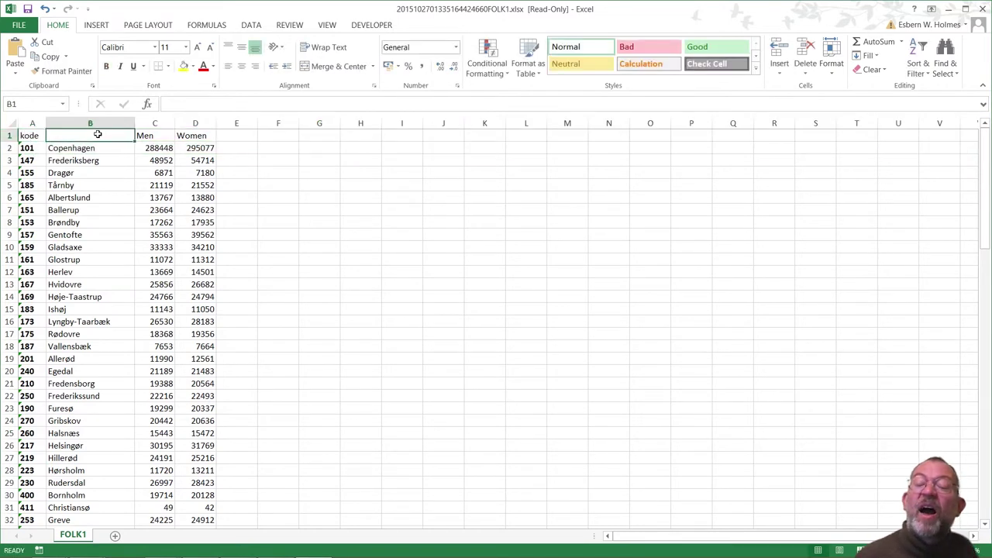
type("muni")
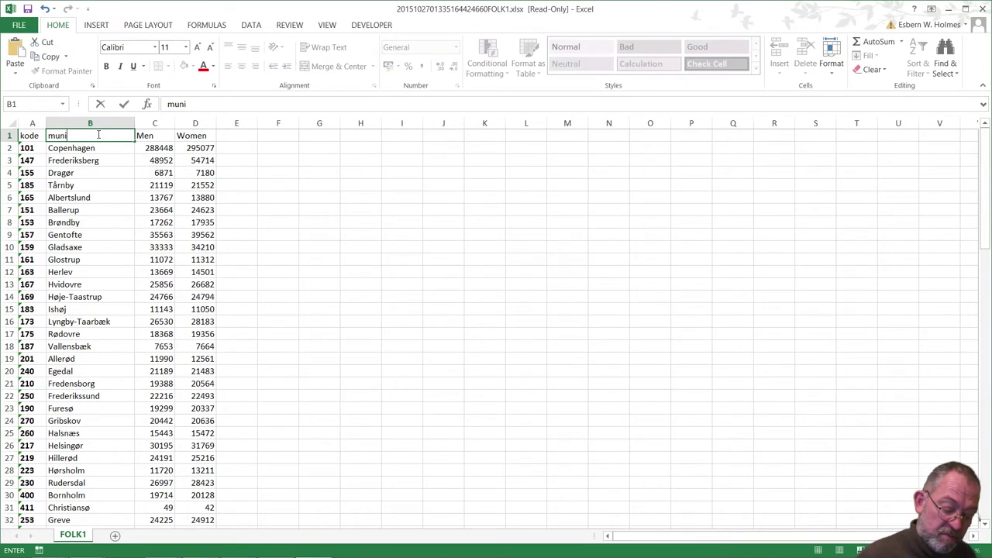
type("_name")
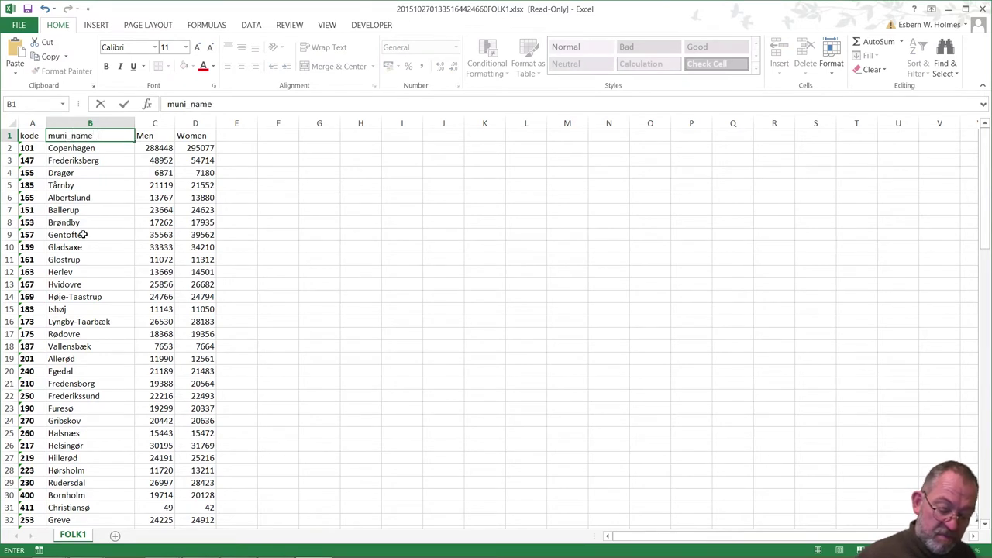
key("Return")
left_click(101, 231)
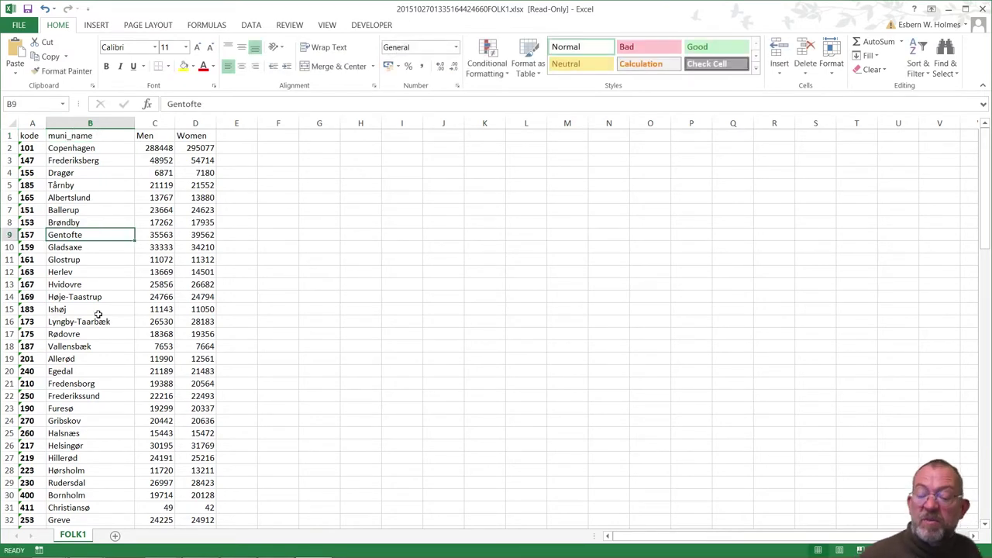
scroll(135, 351, "down", 20)
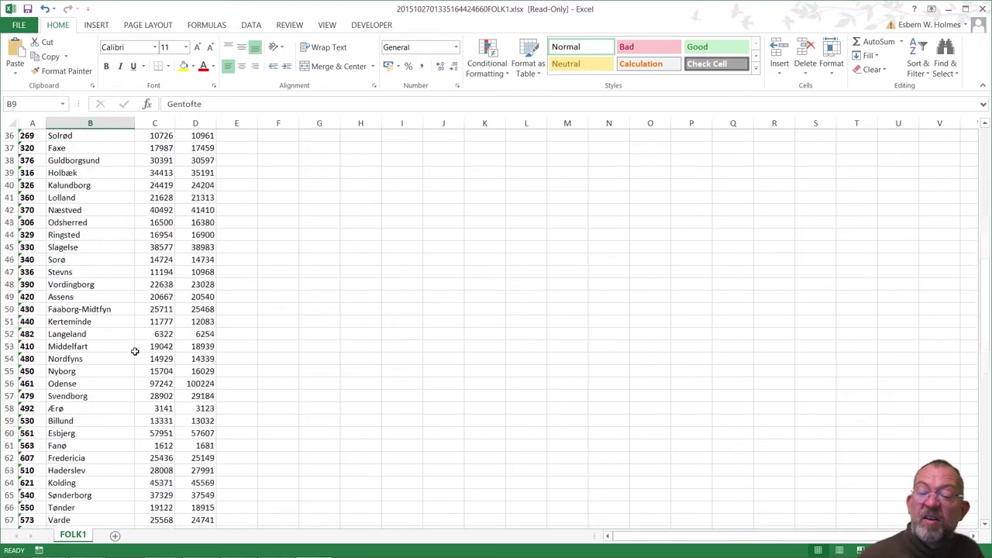
scroll(135, 351, "up", 20)
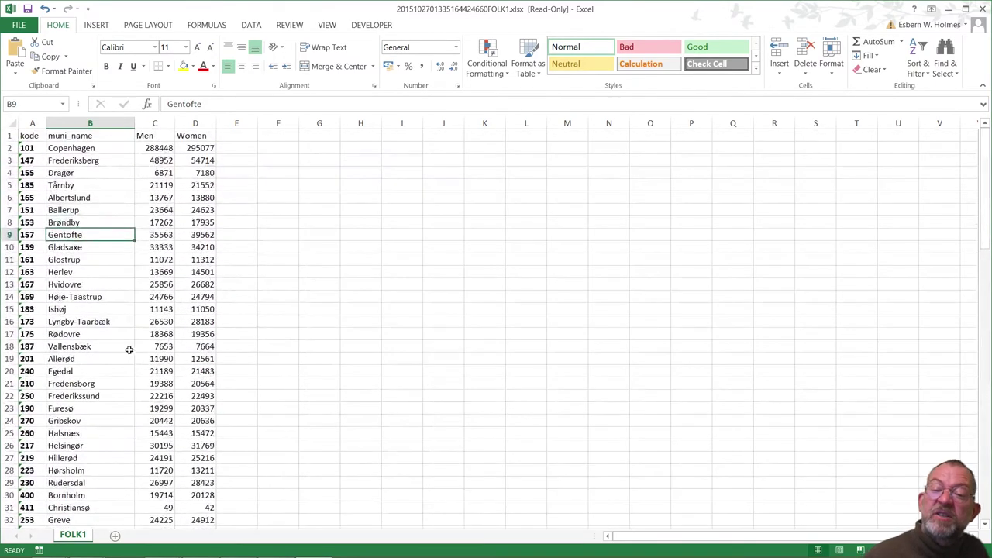
Save As pop_2015q3.xlsx in the GIS folder after dismissing the read-only warning.
left_click(19, 25)
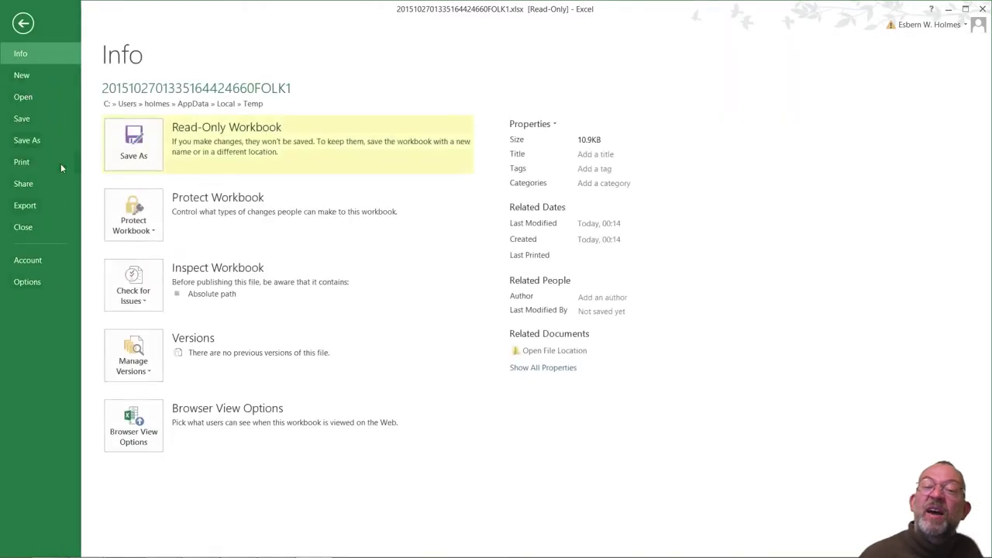
left_click(22, 119)
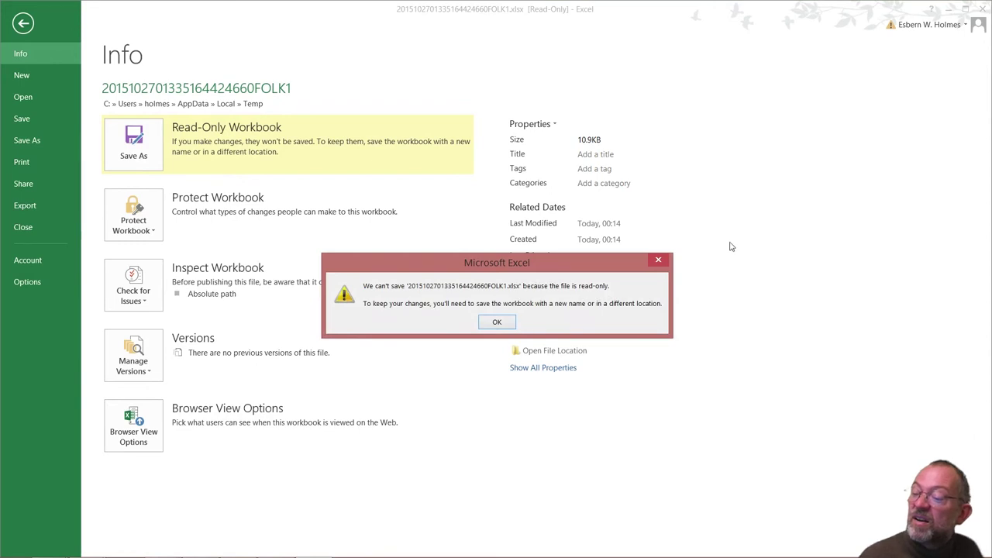
left_click(659, 260)
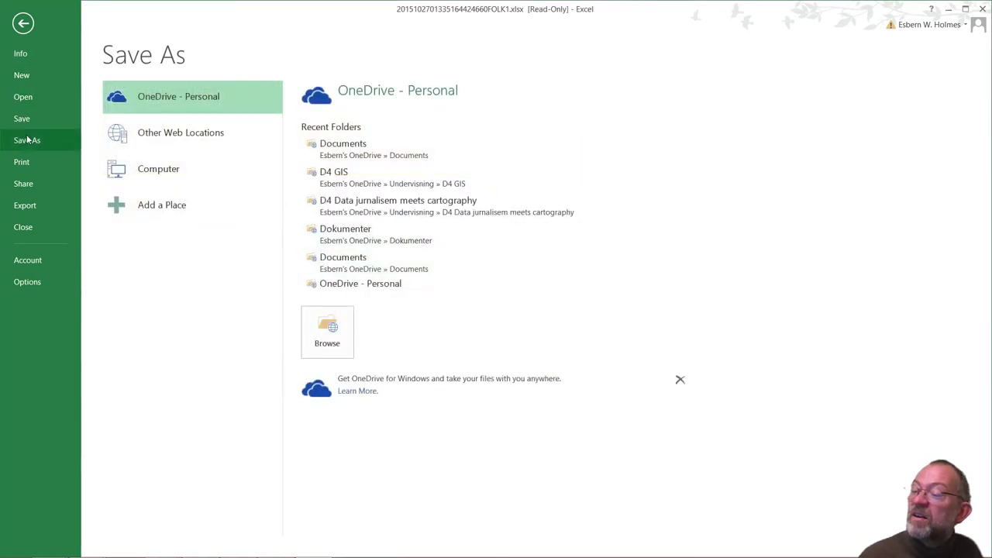
left_click(147, 175)
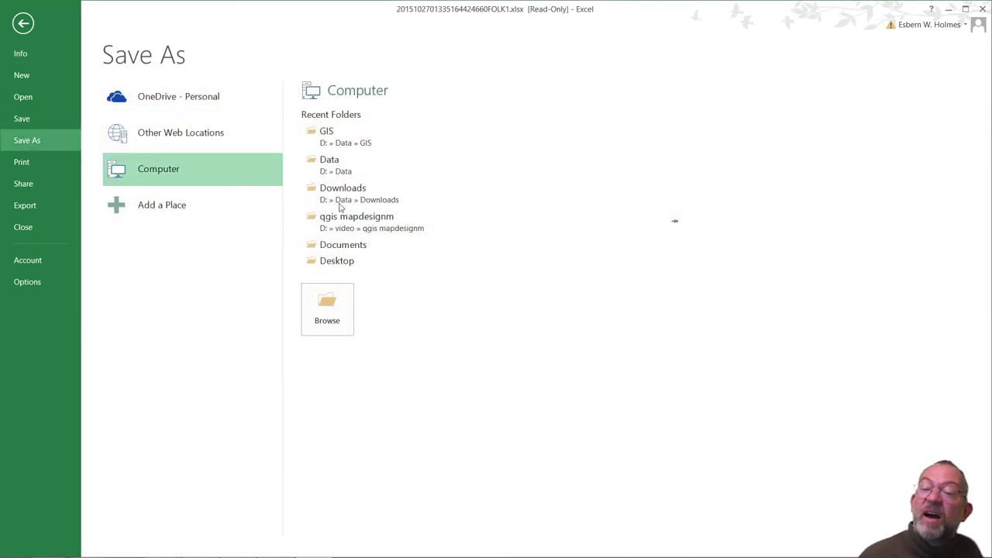
left_click(354, 141)
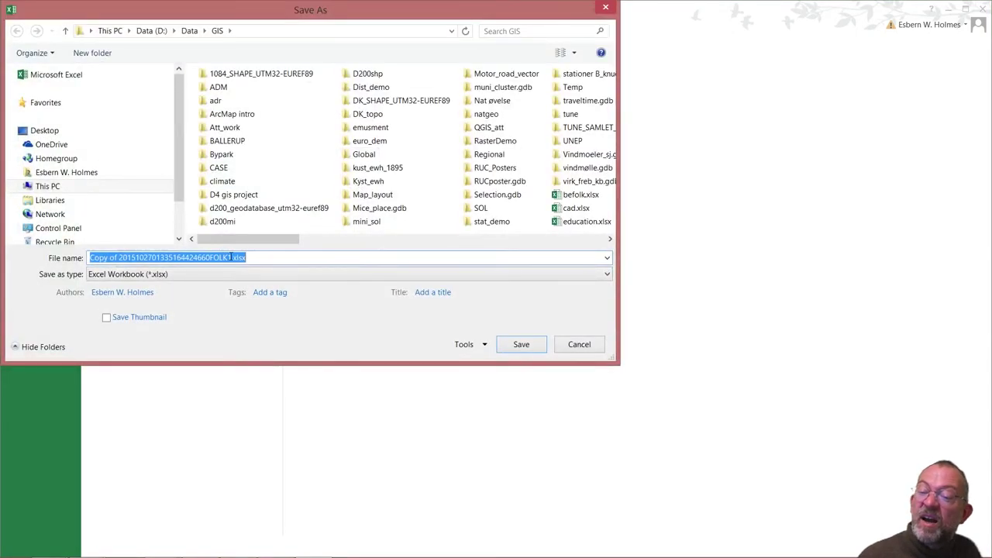
left_click_drag(230, 257, 49, 230)
type("pop")
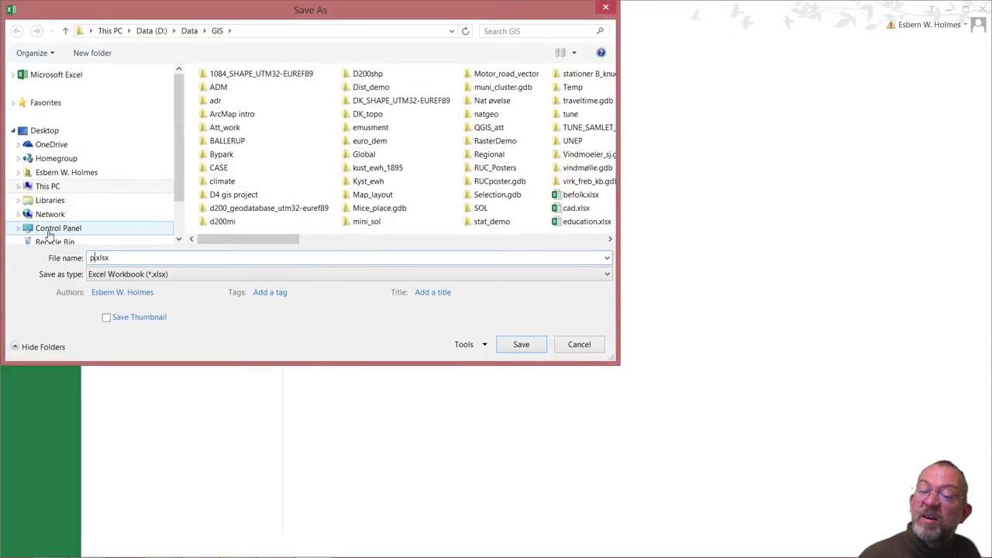
type("_")
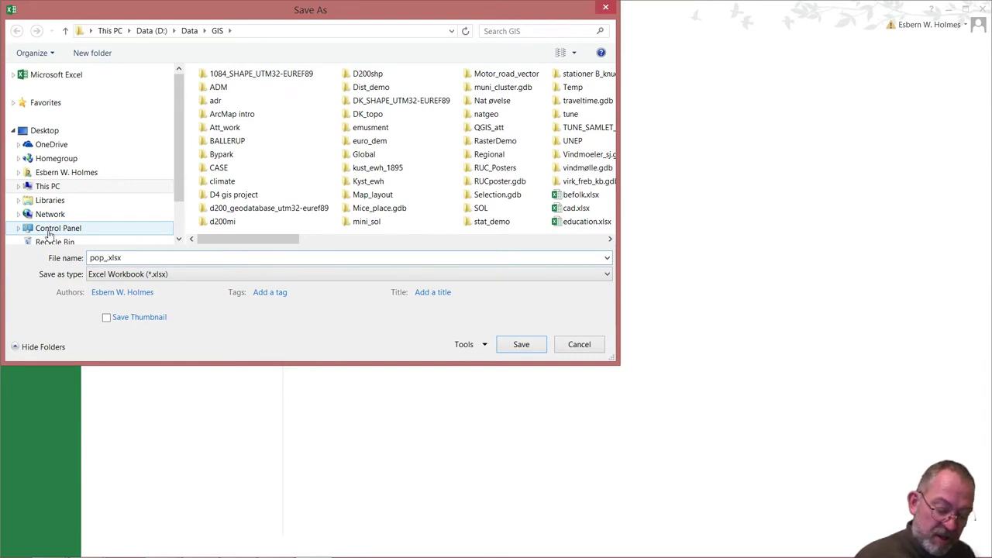
type("2")
type("015")
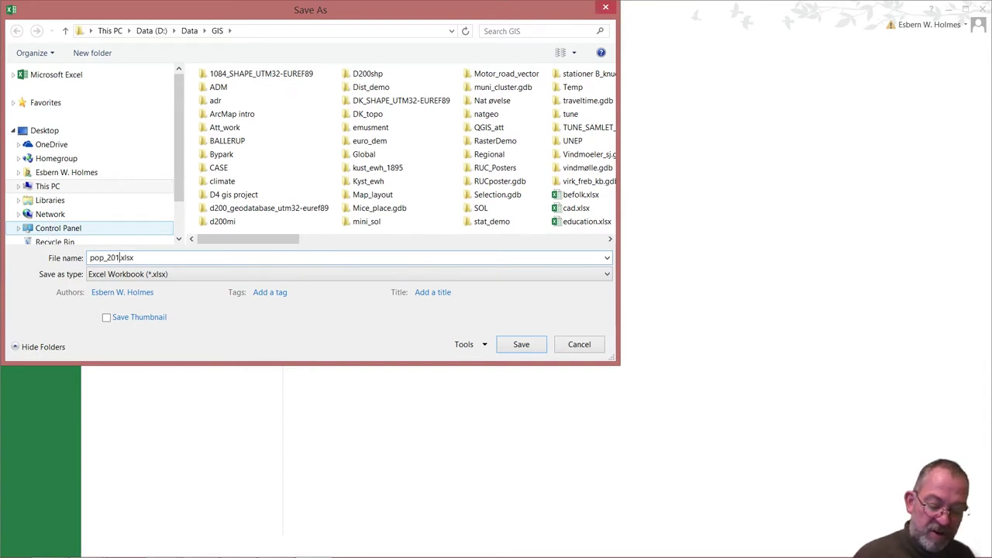
type("q3")
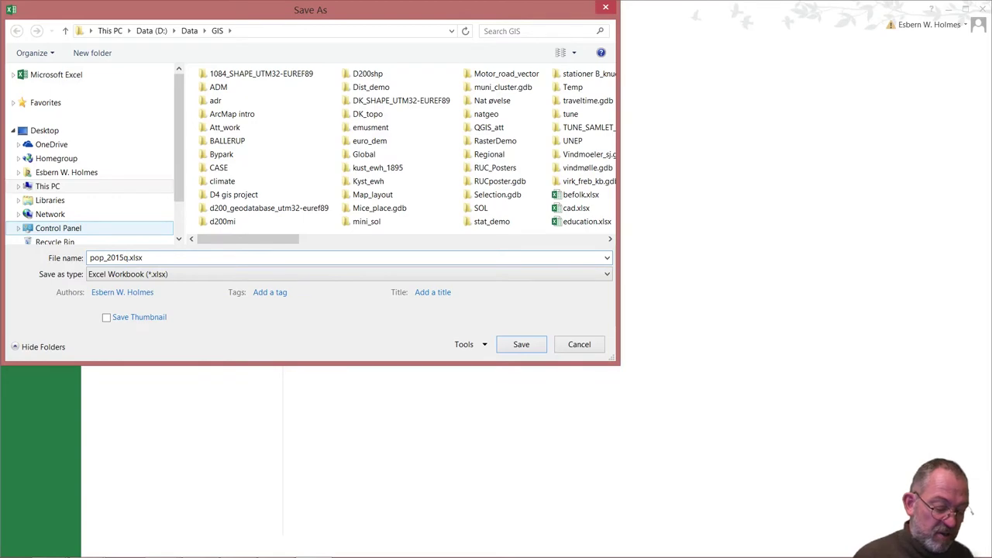
key("Return")
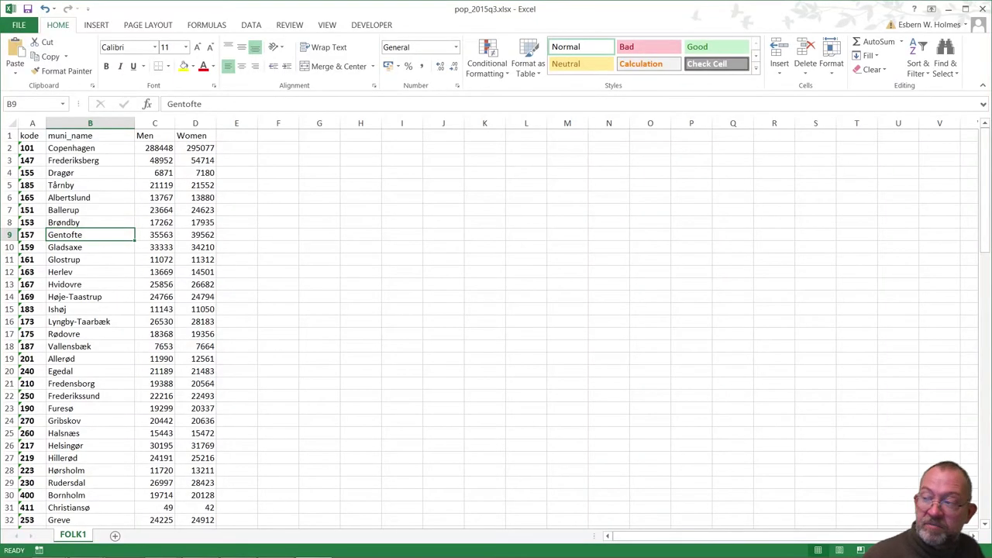
Exit Excel, check that pop_2015q3.xlsx is in the GIS folder, and return to QGIS.
left_click(982, 7)
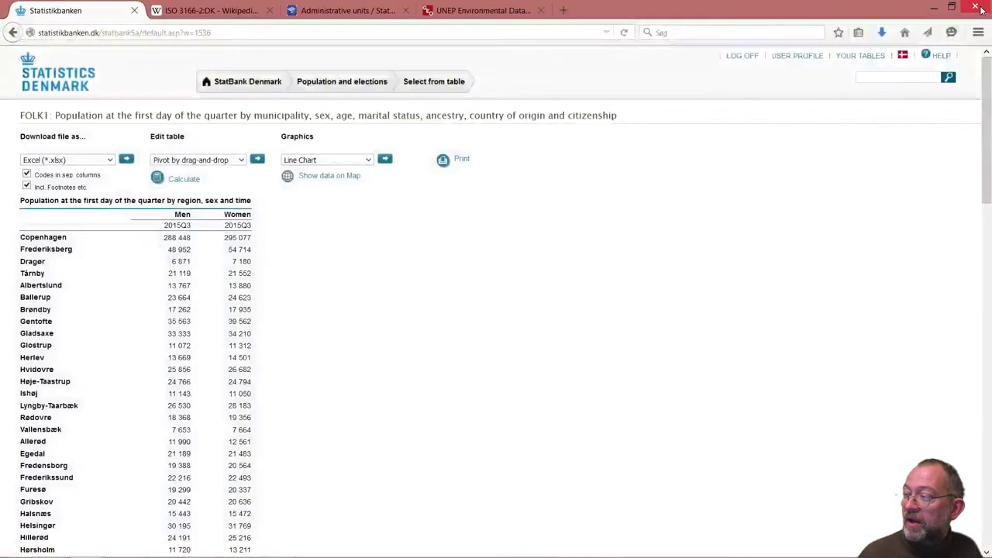
key("alt+Tab")
key("Tab")
key("Tab")
key("Tab")
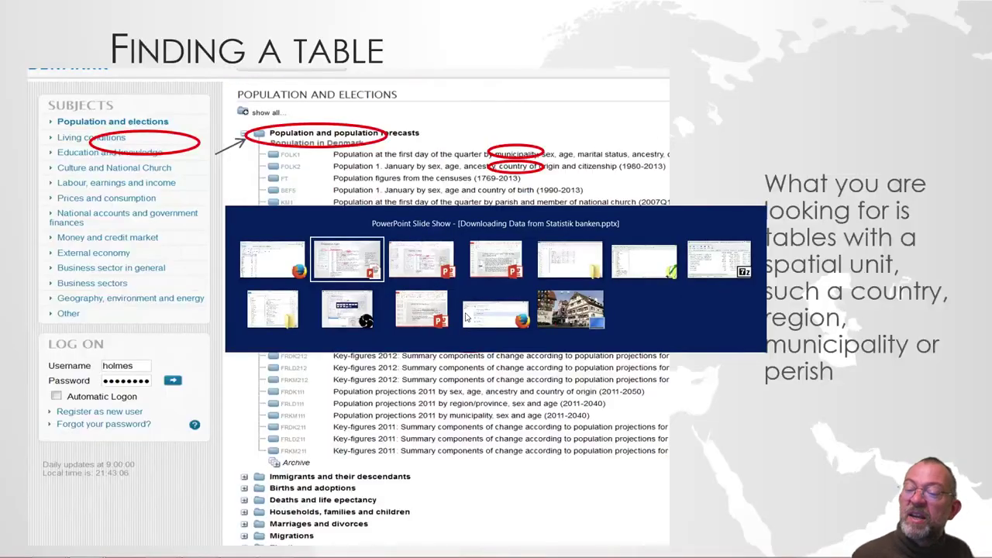
key("alt+Tab")
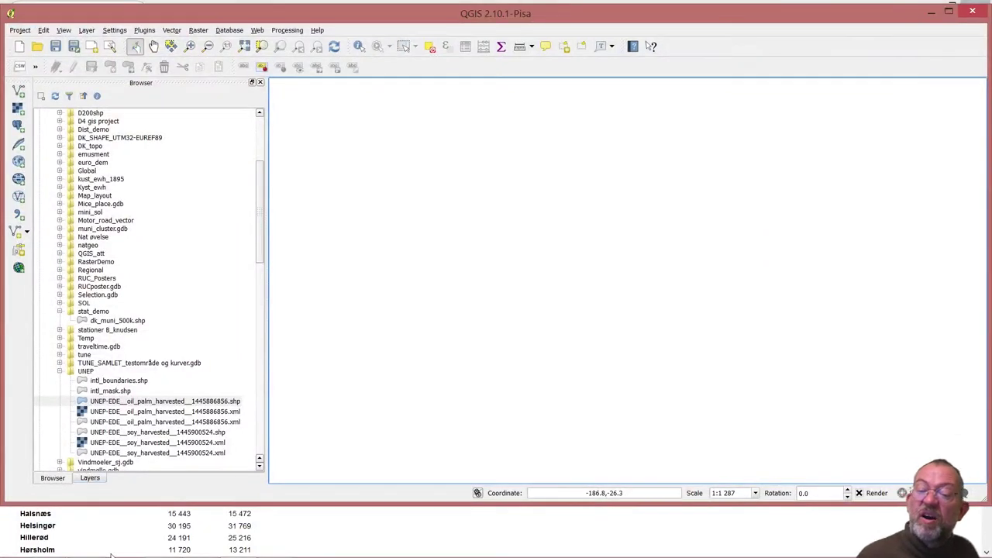
mouse_move(86, 552)
mouse_move(50, 546)
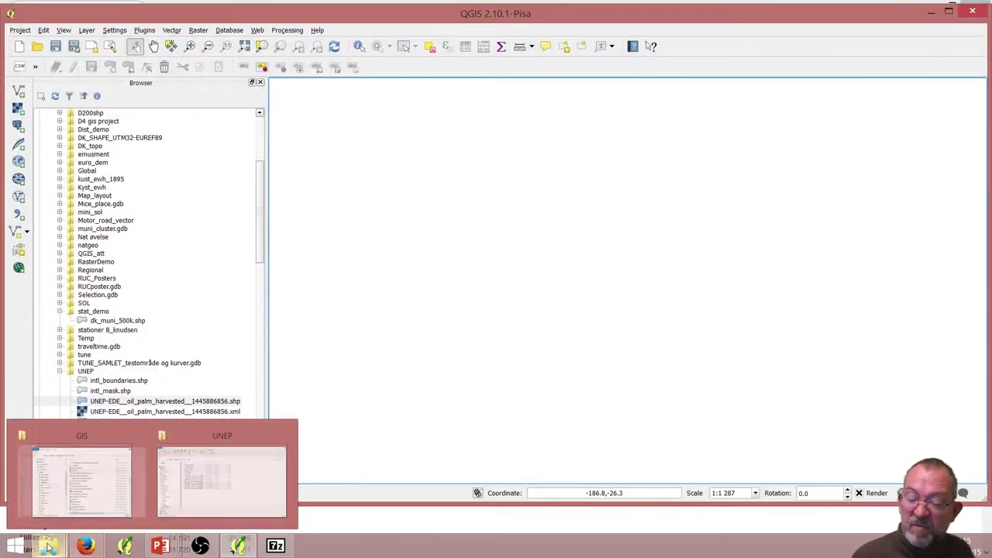
left_click(75, 510)
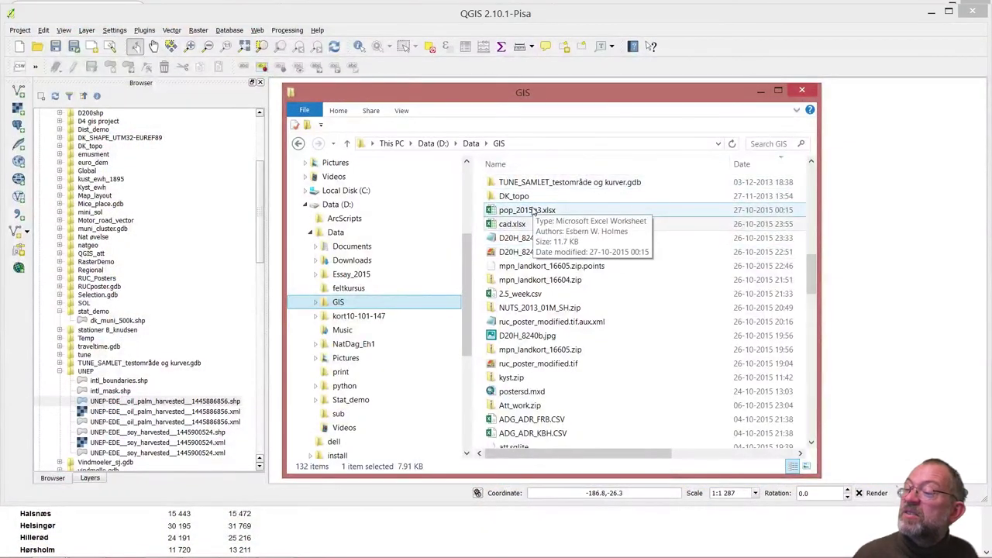
left_click(532, 211)
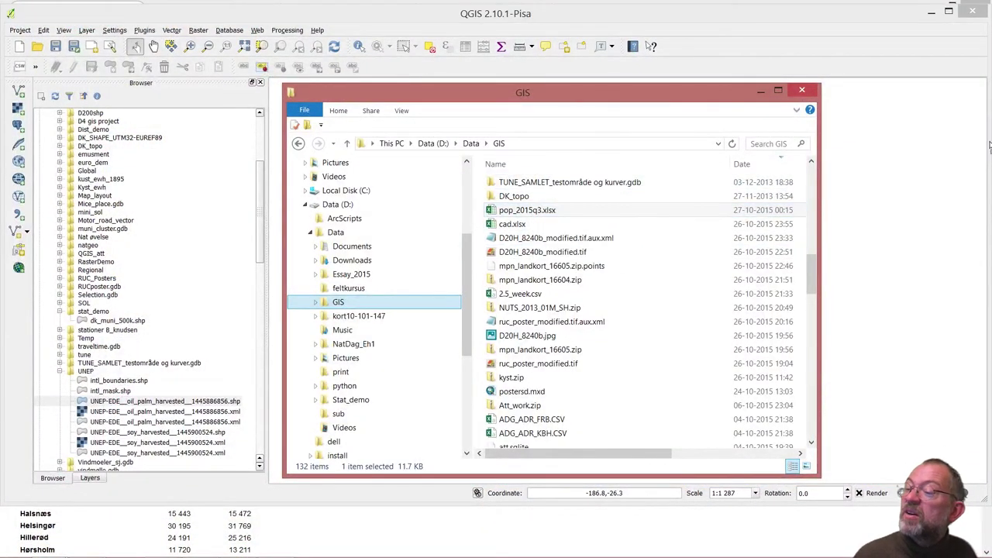
left_click(795, 7)
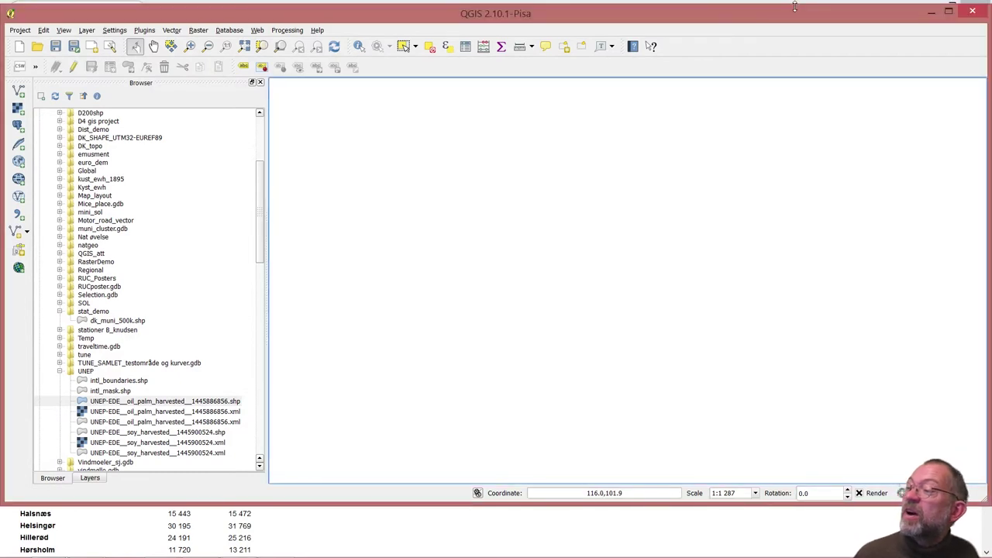
Drag dk_muni_500k.shp from the Browser panel onto the QGIS map canvas.
left_click(89, 479)
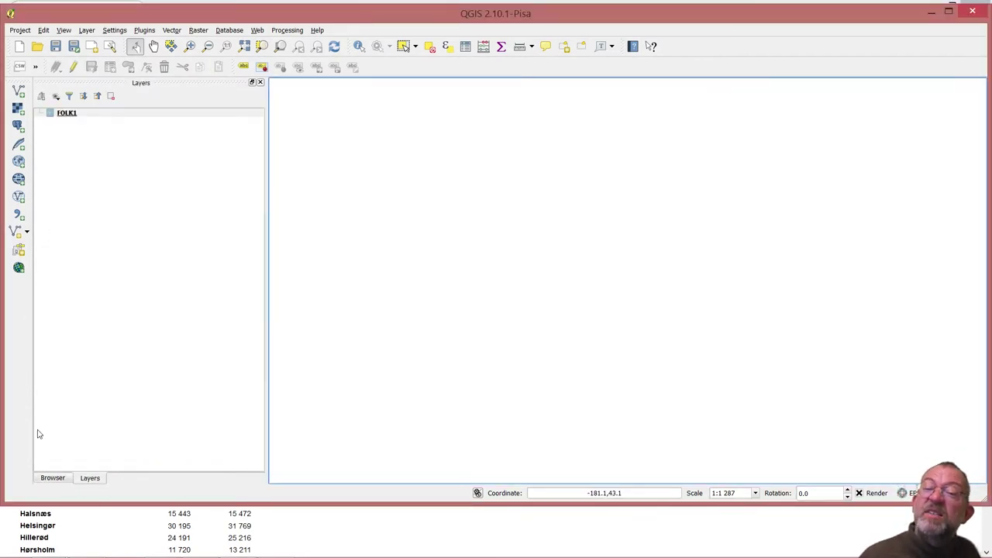
left_click(43, 478)
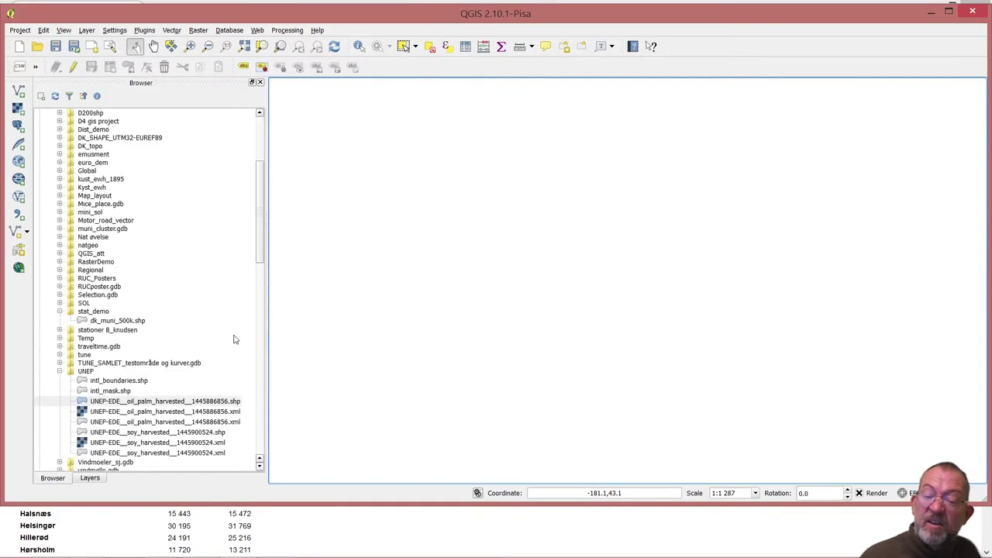
left_click(262, 247)
scroll(171, 343, "up", 2)
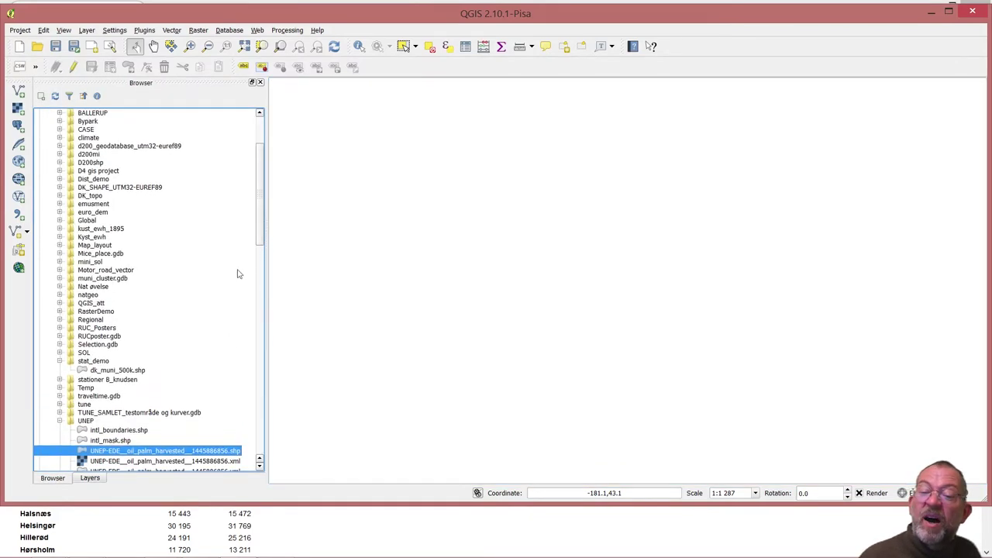
left_click_drag(116, 372, 411, 345)
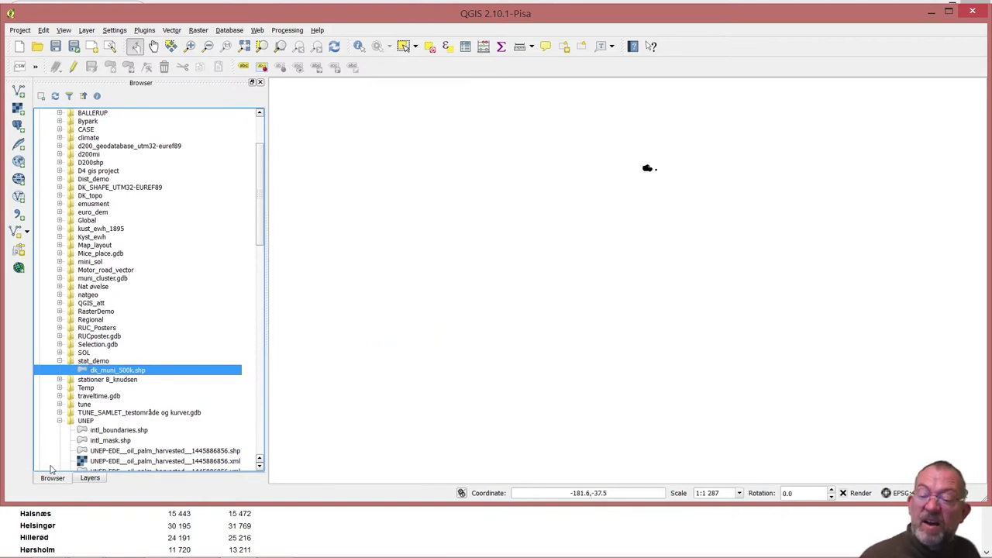
left_click(90, 479)
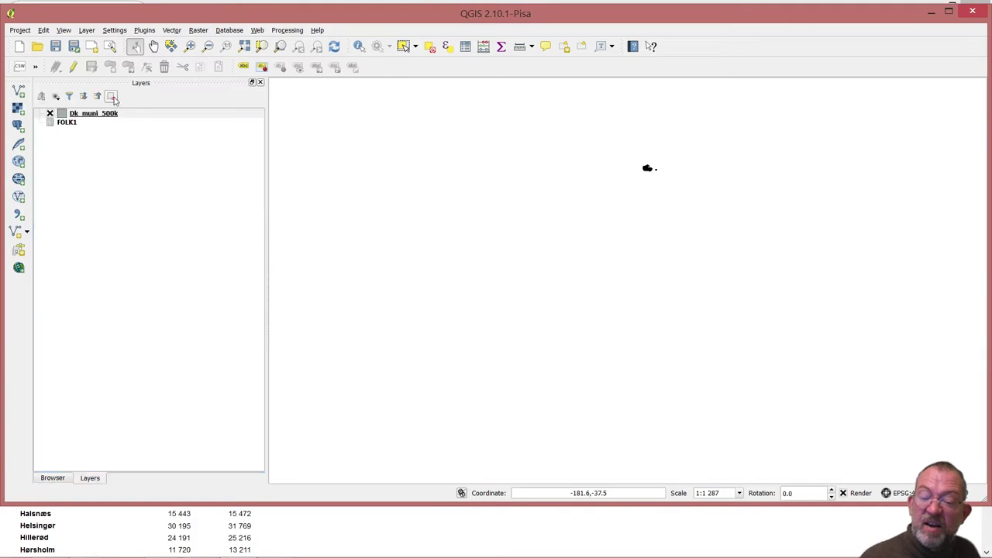
Zoom to the municipality layer and set the project CRS from it.
right_click(106, 113)
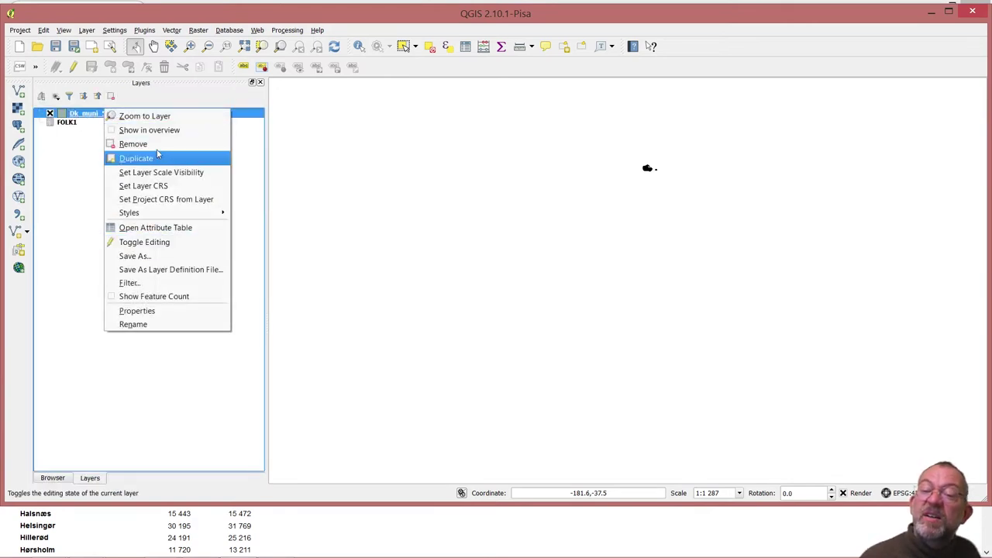
left_click(146, 115)
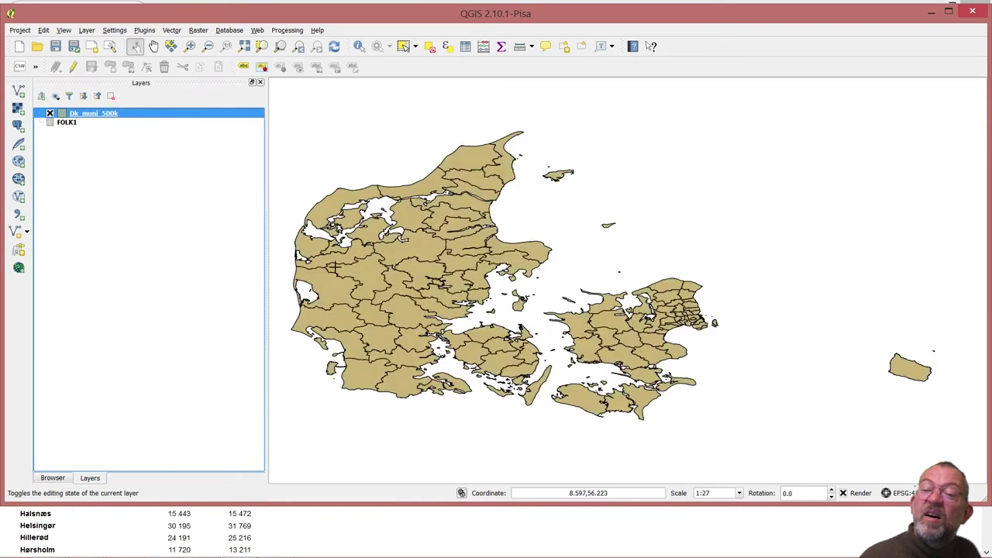
right_click(194, 113)
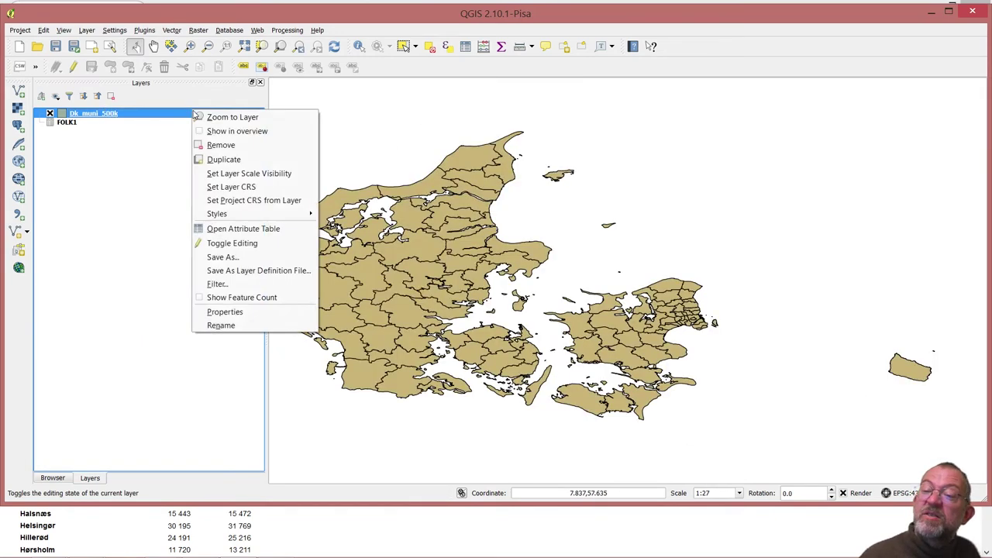
left_click(276, 201)
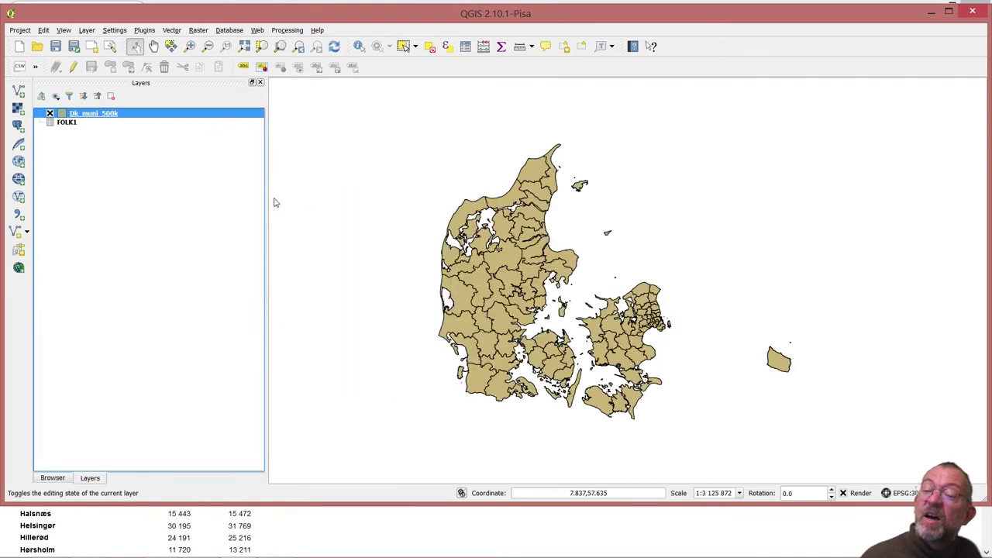
right_click(78, 116)
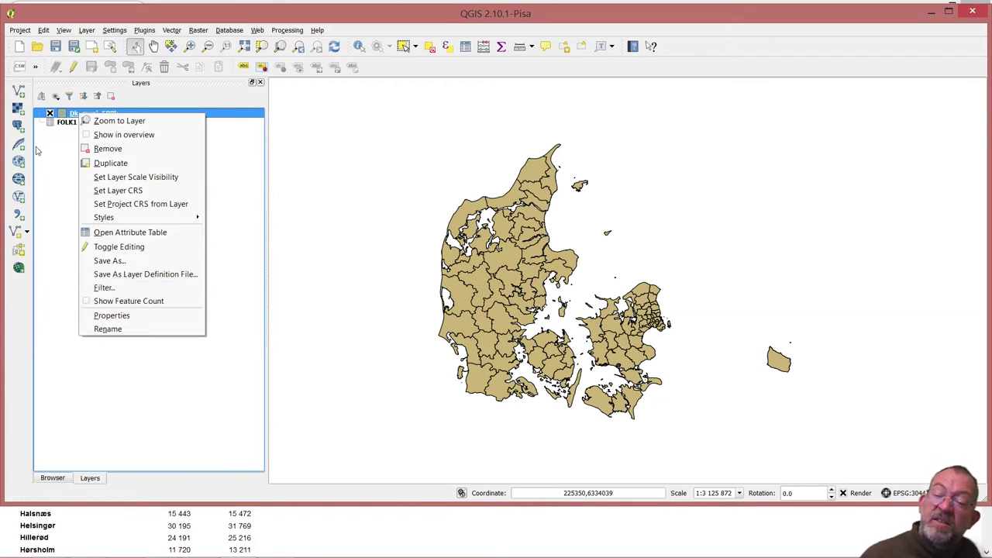
right_click(69, 113)
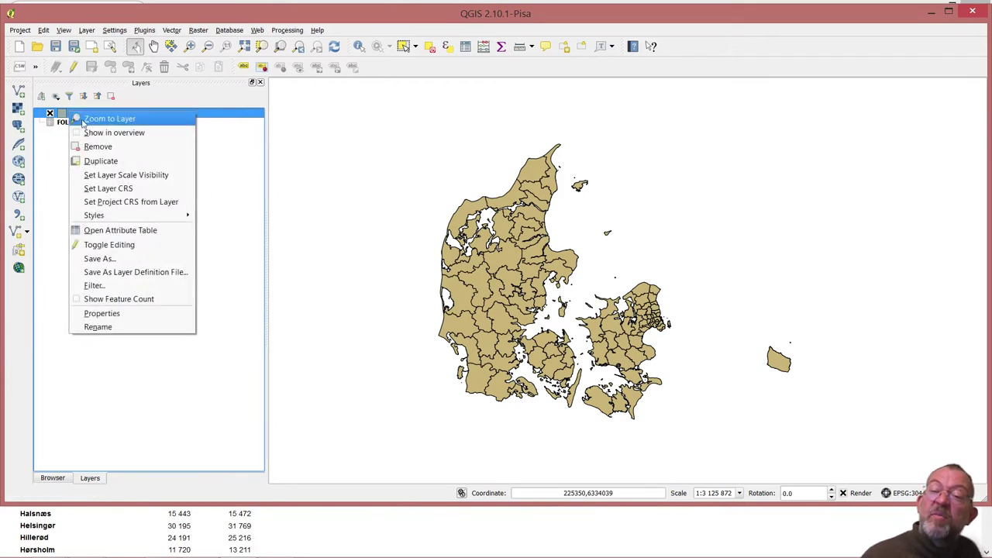
left_click(115, 231)
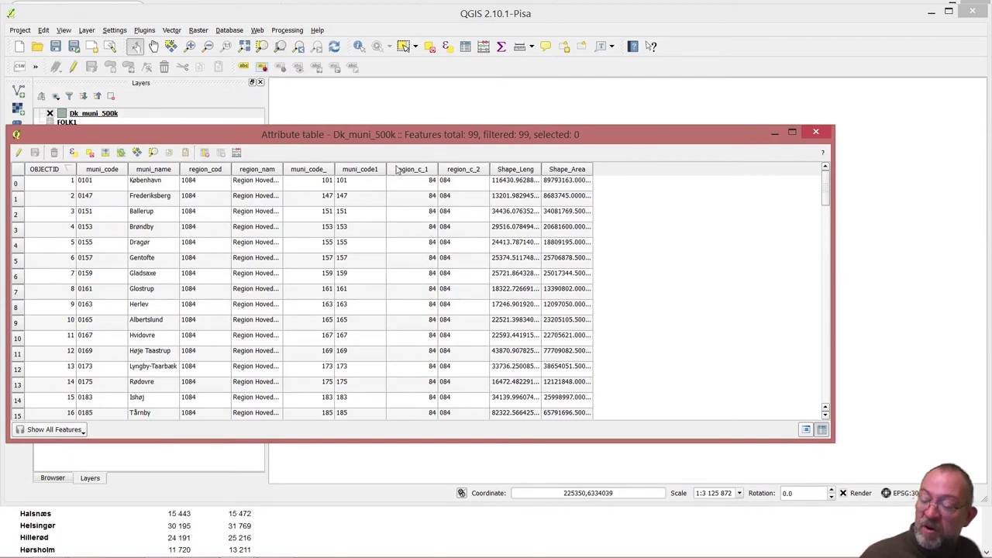
left_click(816, 132)
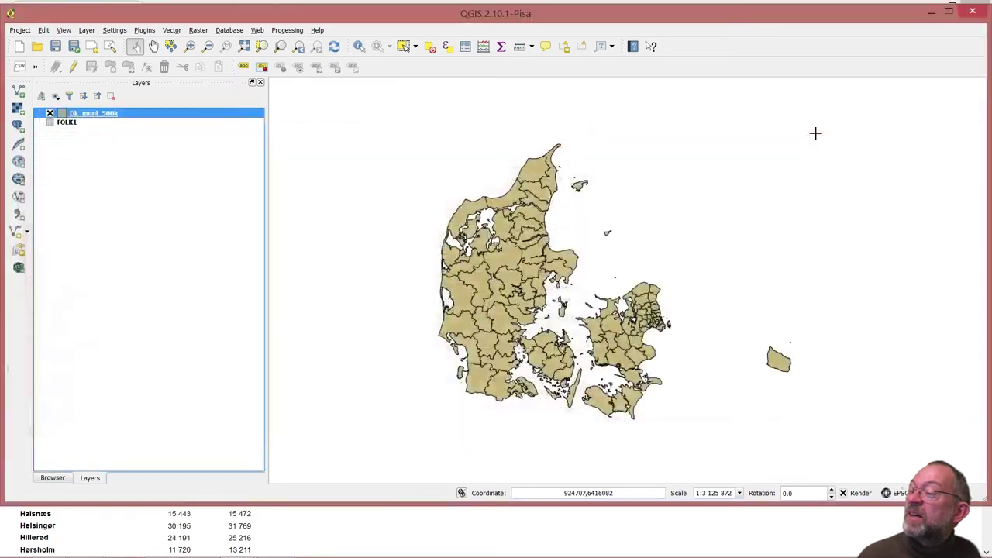
right_click(82, 123)
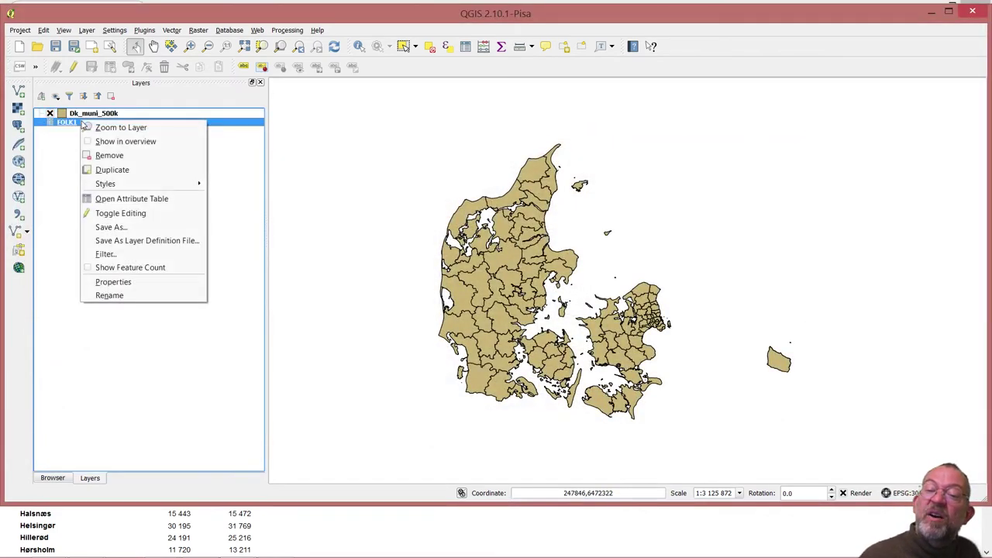
left_click(120, 200)
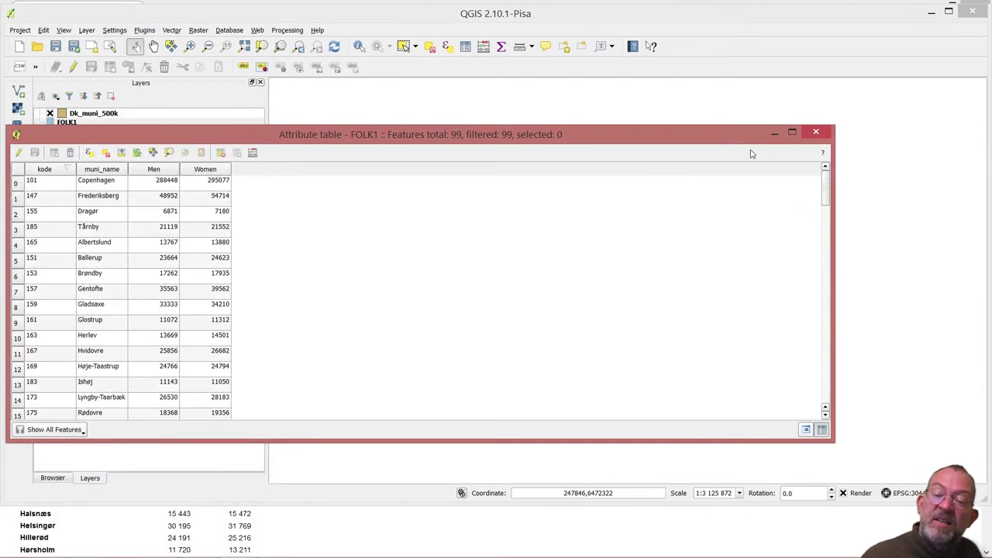
left_click(816, 132)
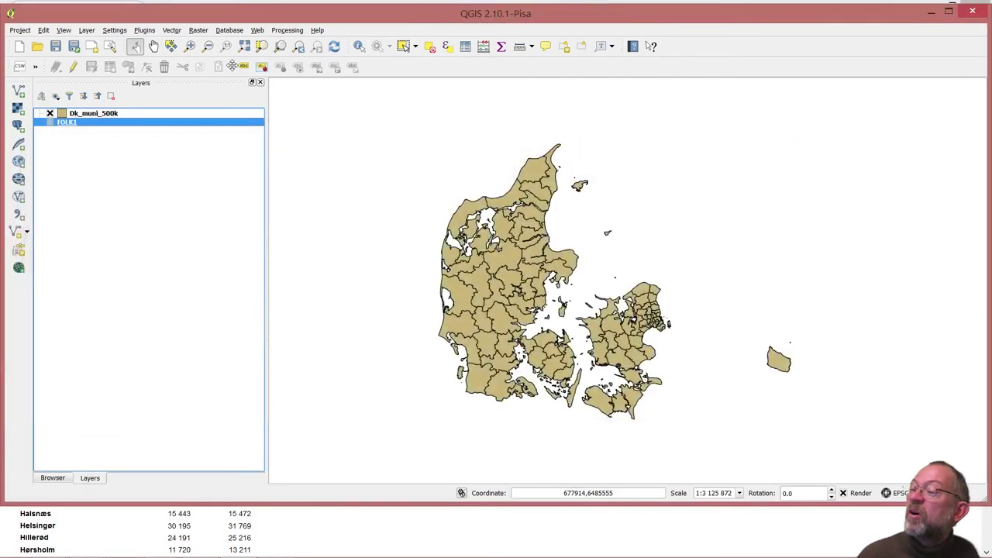
In Dk_muni_500k's Joins properties, add a FOLK1 join matching kode to muni_code1.
right_click(104, 114)
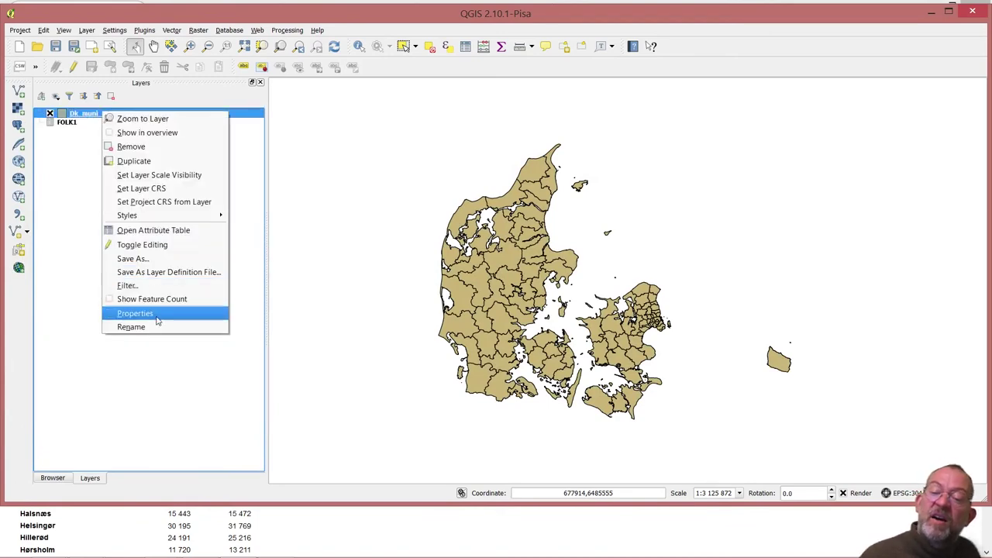
left_click(159, 315)
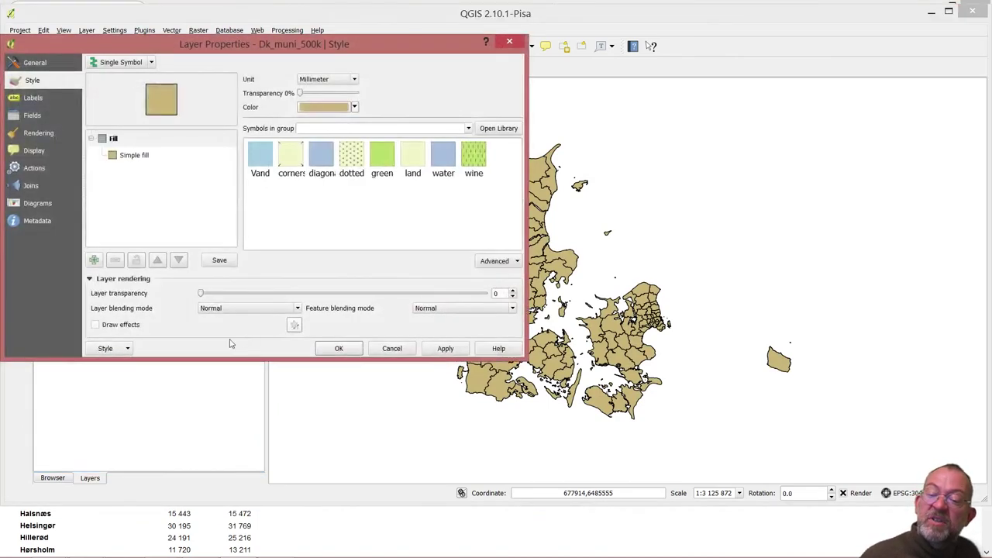
left_click(32, 186)
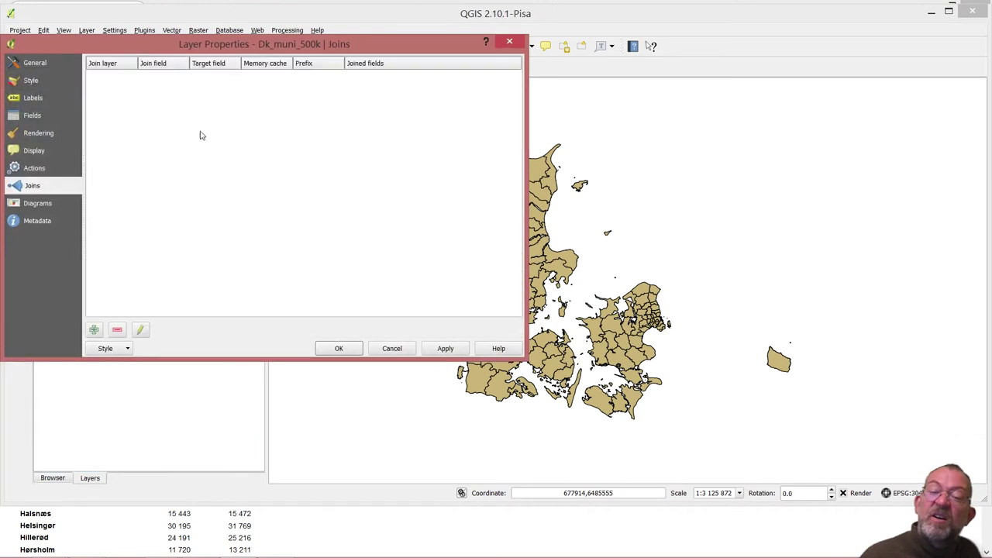
left_click(93, 331)
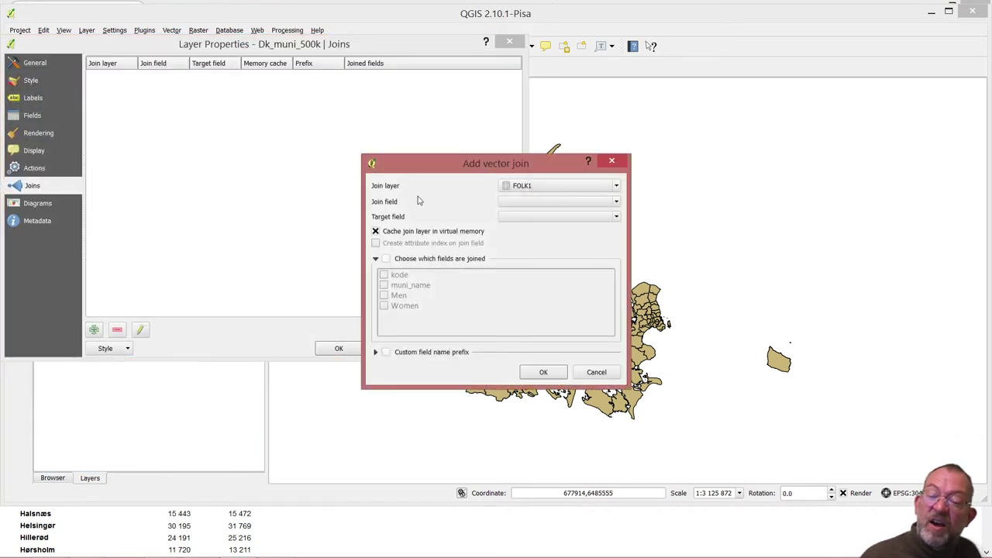
left_click(579, 203)
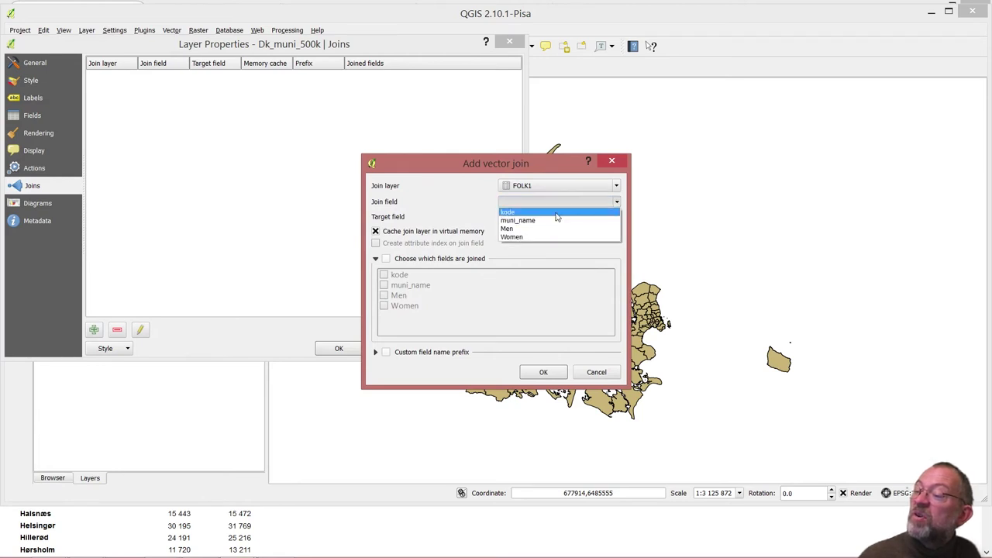
left_click(555, 212)
left_click(543, 217)
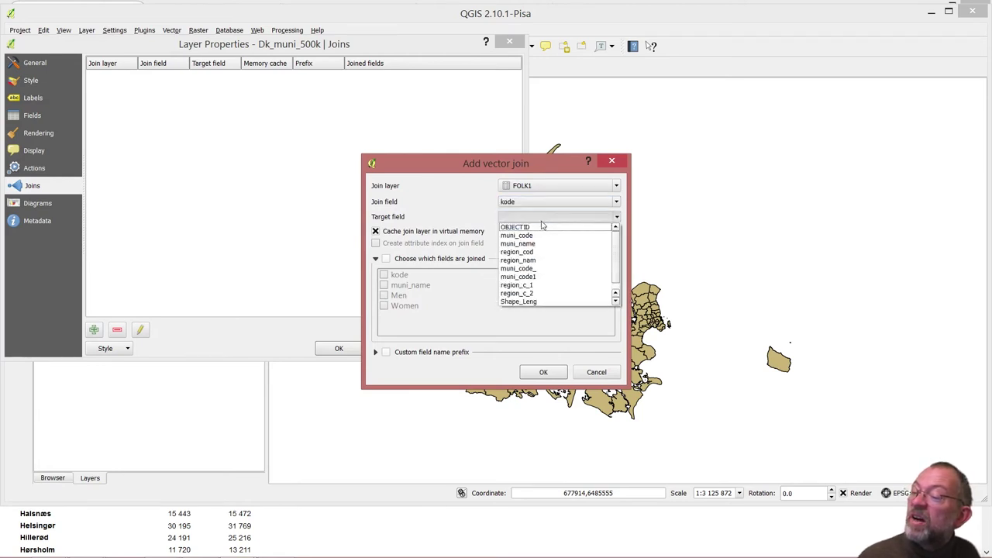
left_click(538, 279)
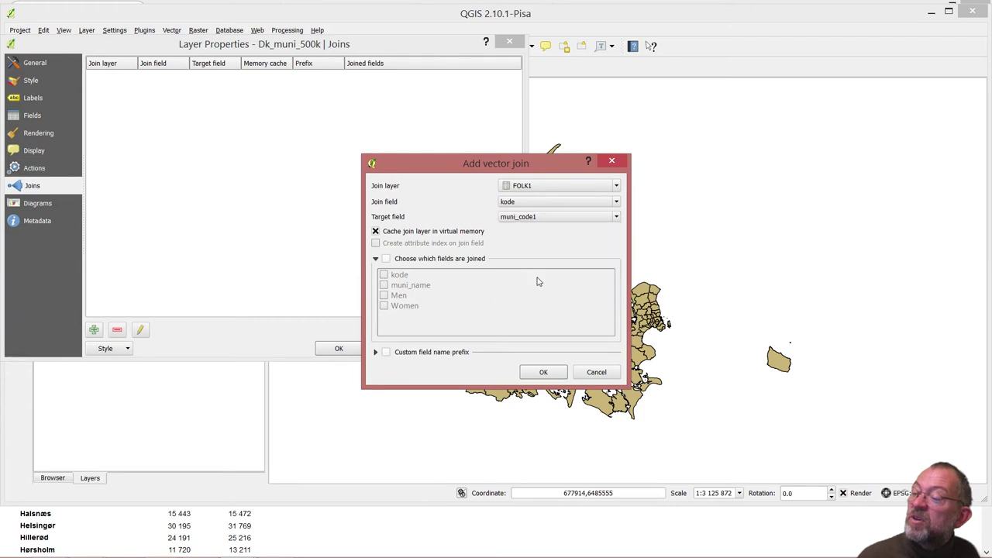
left_click(544, 370)
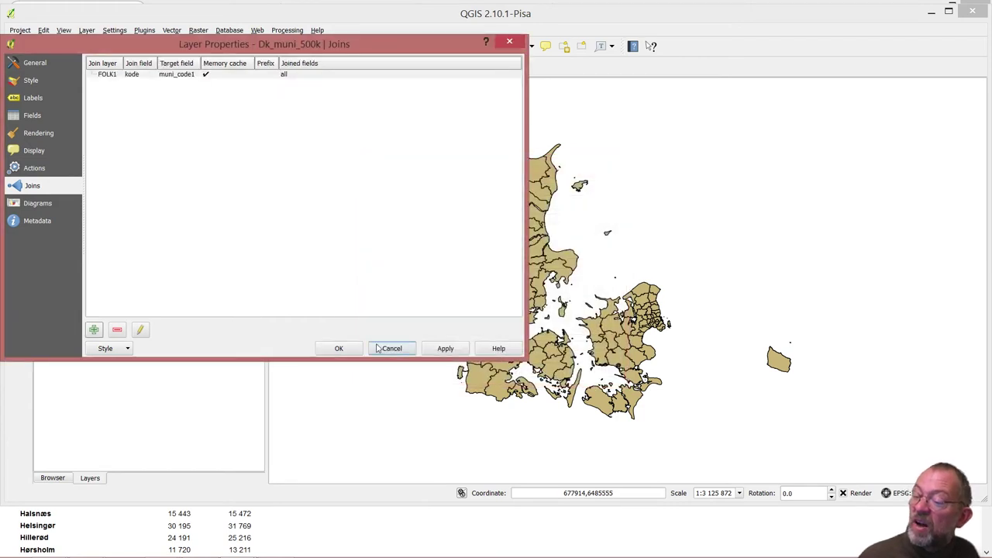
left_click(346, 352)
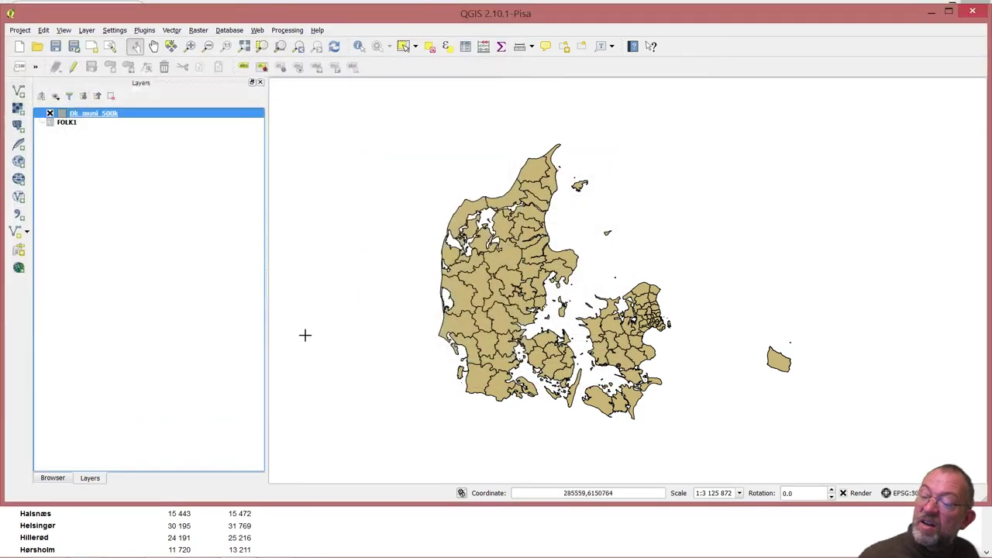
Check that Ringkøbing-Skjern shows joined FOLK1_Men 29013 and FOLK1_Women 28161, then right-click Dk_muni_500k.
right_click(81, 117)
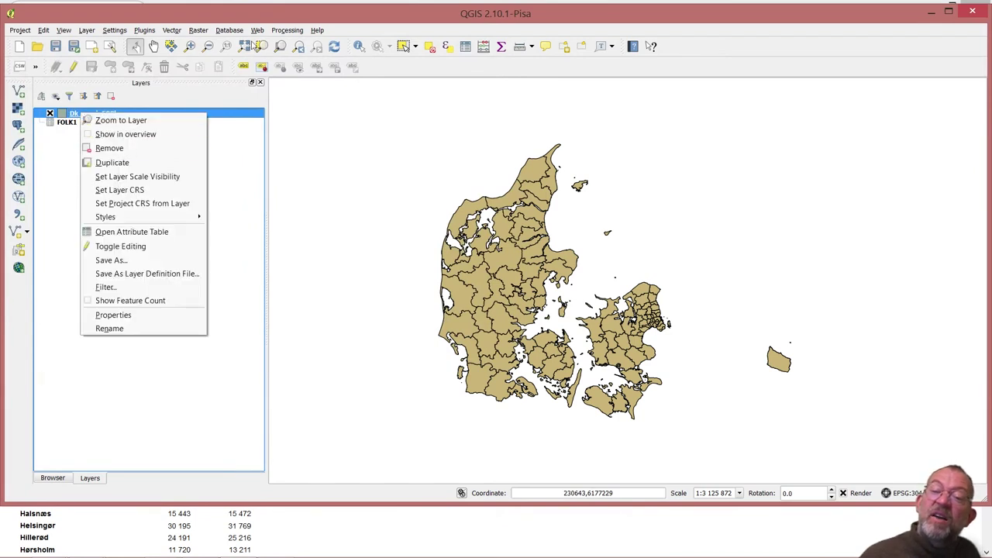
left_click(359, 47)
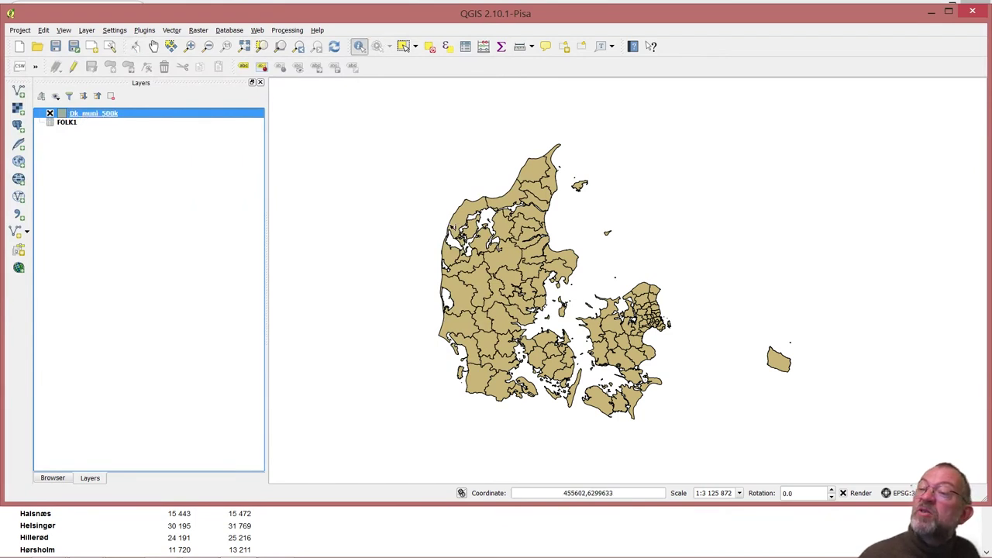
left_click(456, 295)
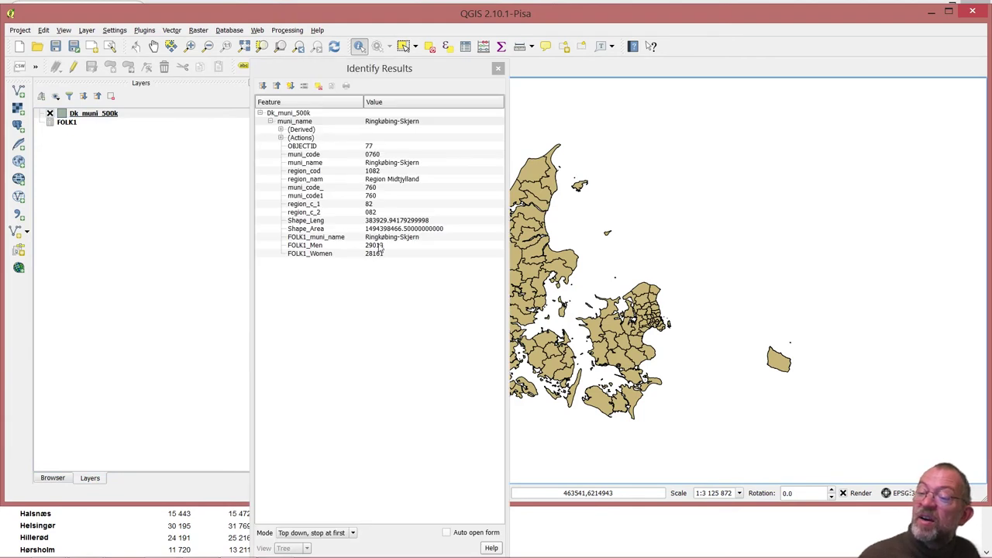
left_click(498, 69)
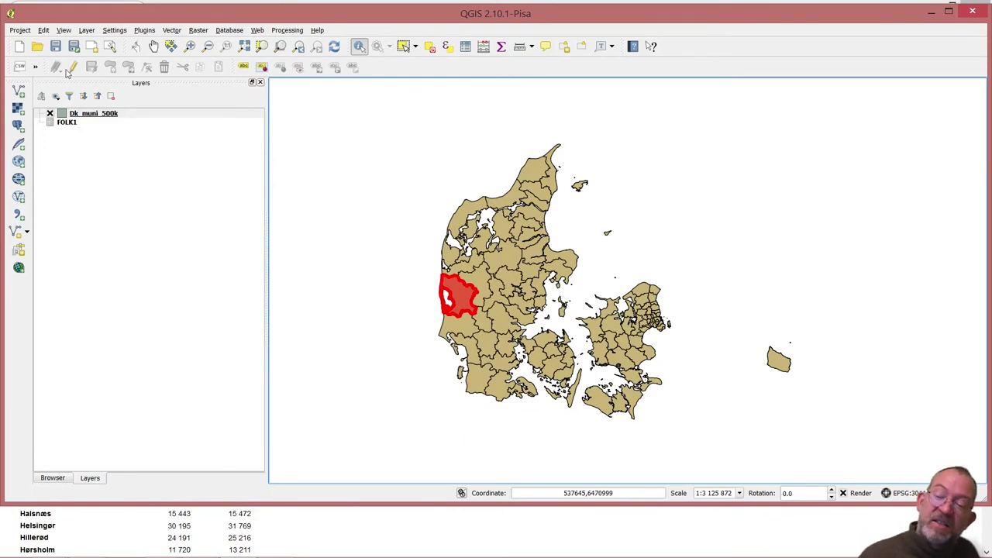
left_click(150, 199)
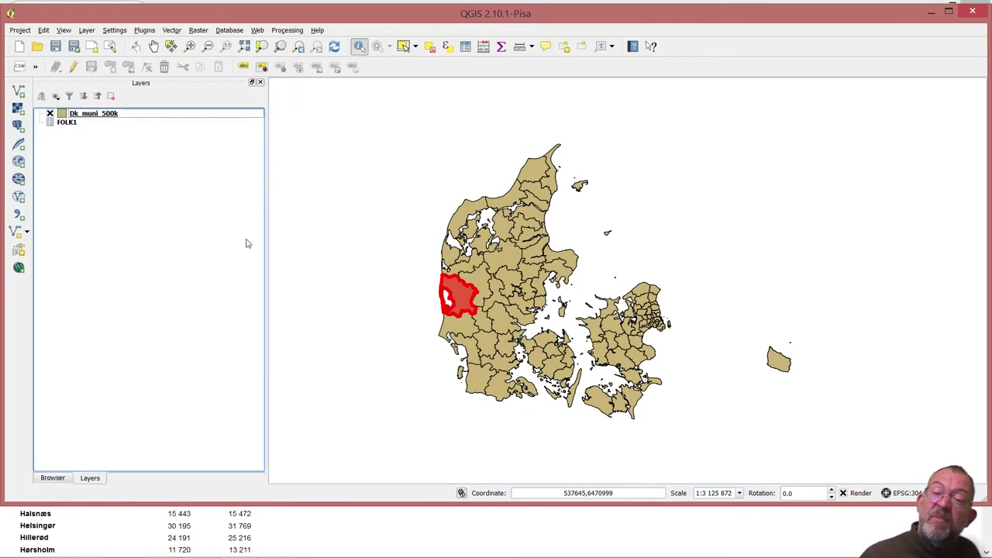
right_click(102, 115)
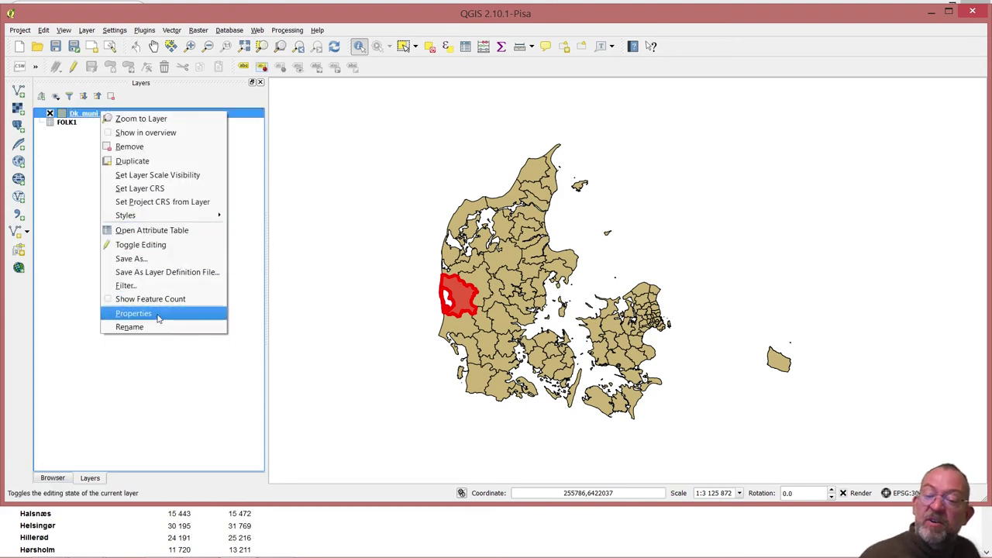
Switch the municipality layer's symbology to Graduated in its Layer Properties.
left_click(158, 314)
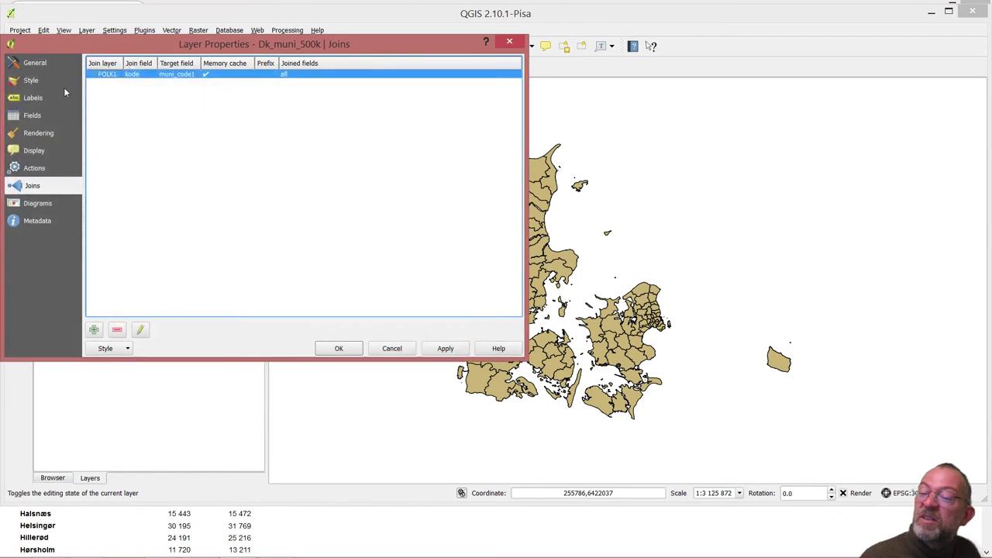
left_click(31, 81)
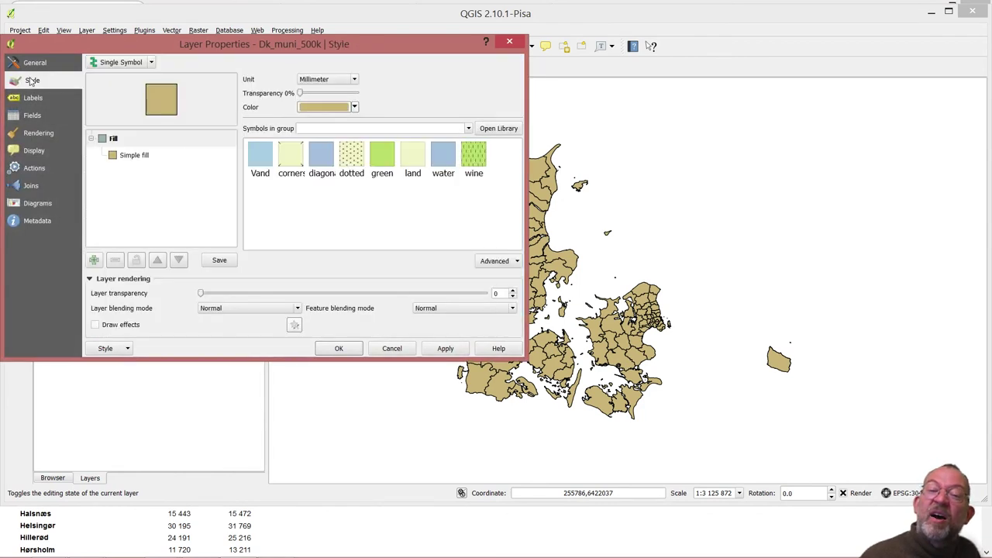
left_click(150, 62)
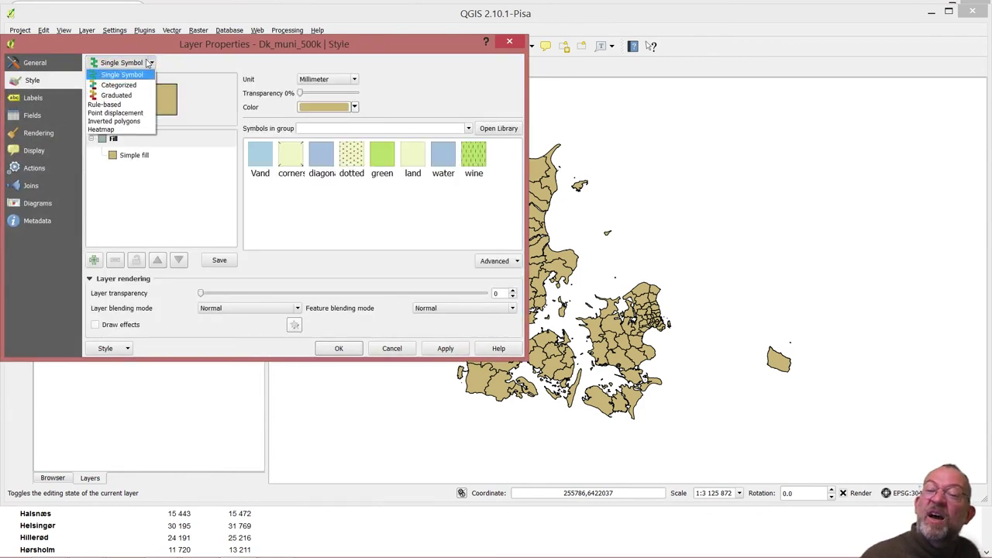
left_click(130, 96)
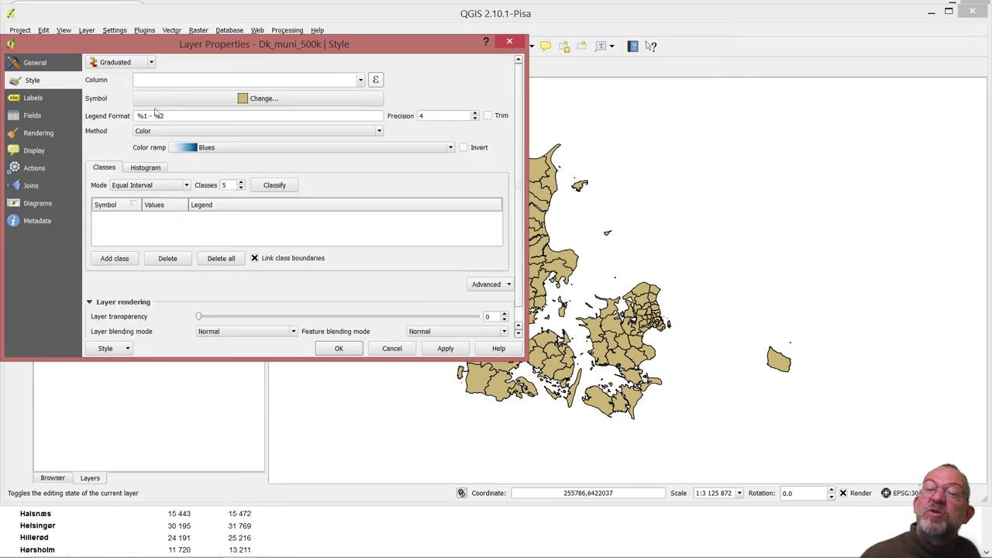
Set the graduated value to the expression "FOLK1_Men" / "FOLK1_Women".
left_click(376, 80)
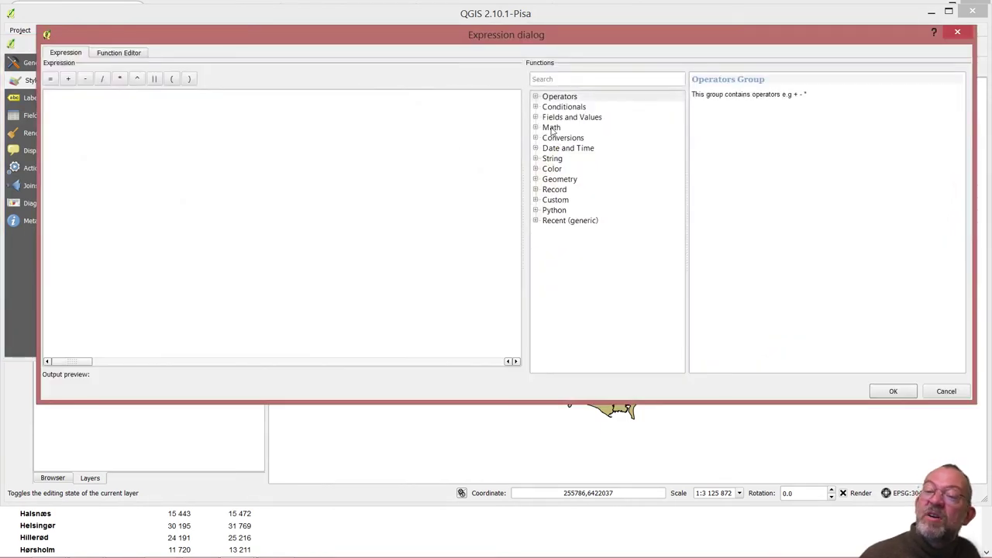
left_click(535, 117)
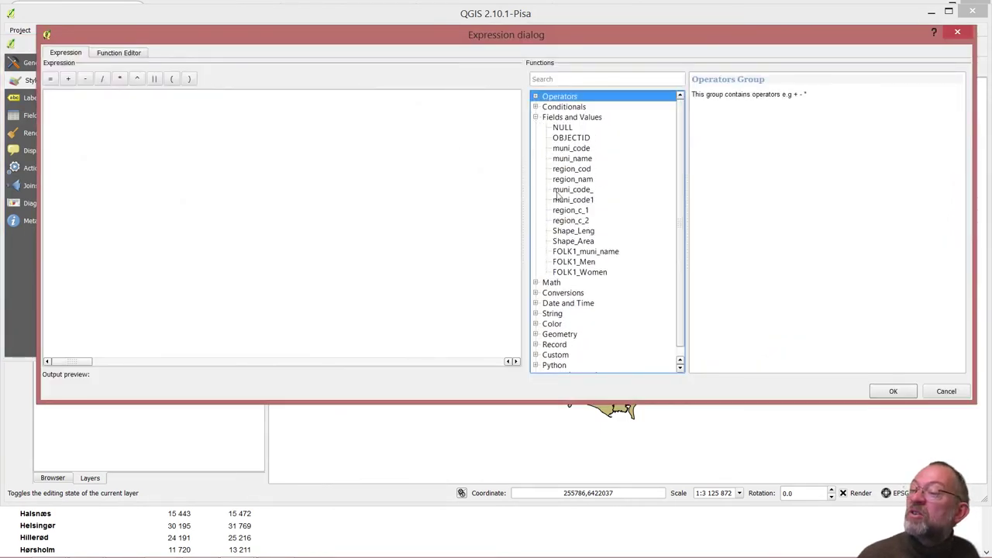
double_click(573, 262)
left_click(101, 78)
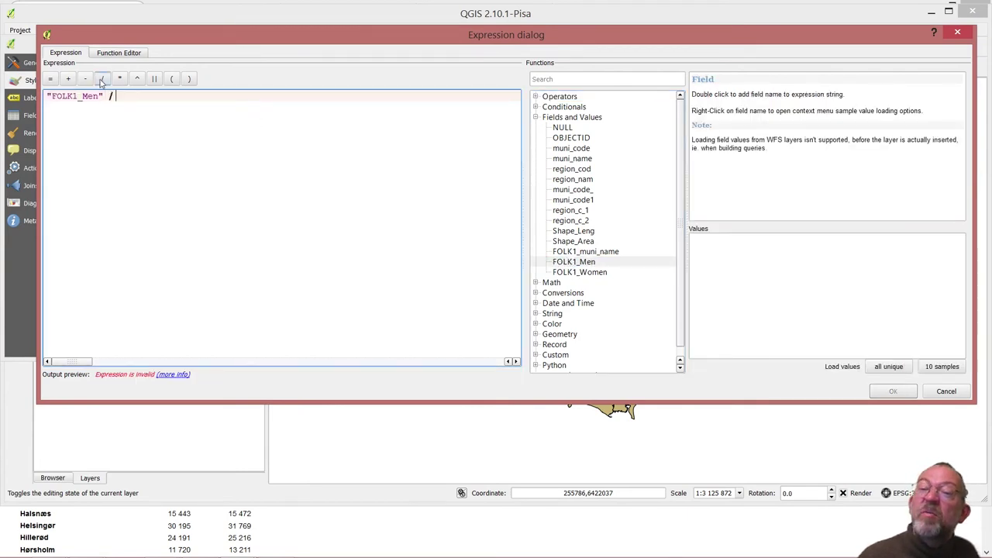
double_click(601, 272)
left_click(893, 391)
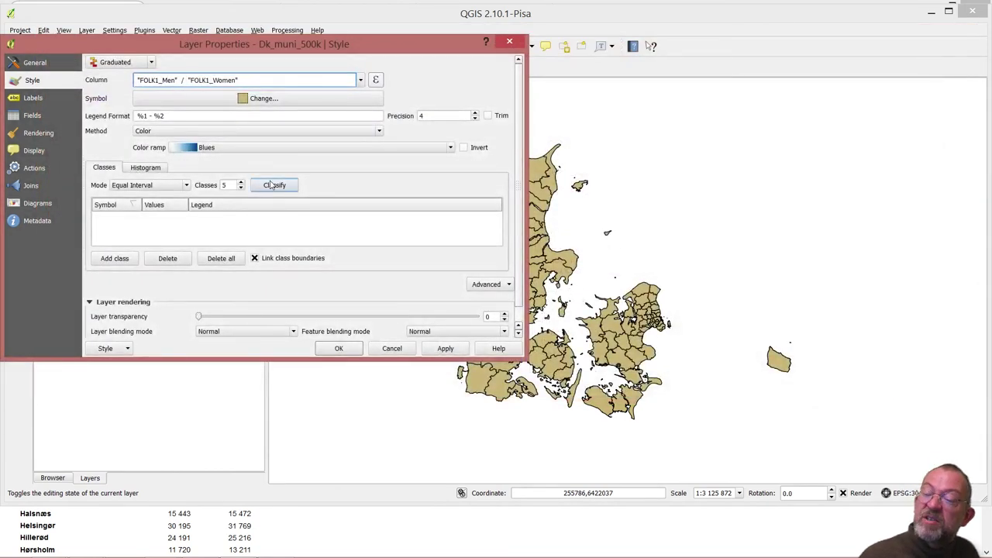
Classify the ratio into five classes on the inverted køn ramp, from red (0.8871) to blue (1.1667).
left_click(275, 185)
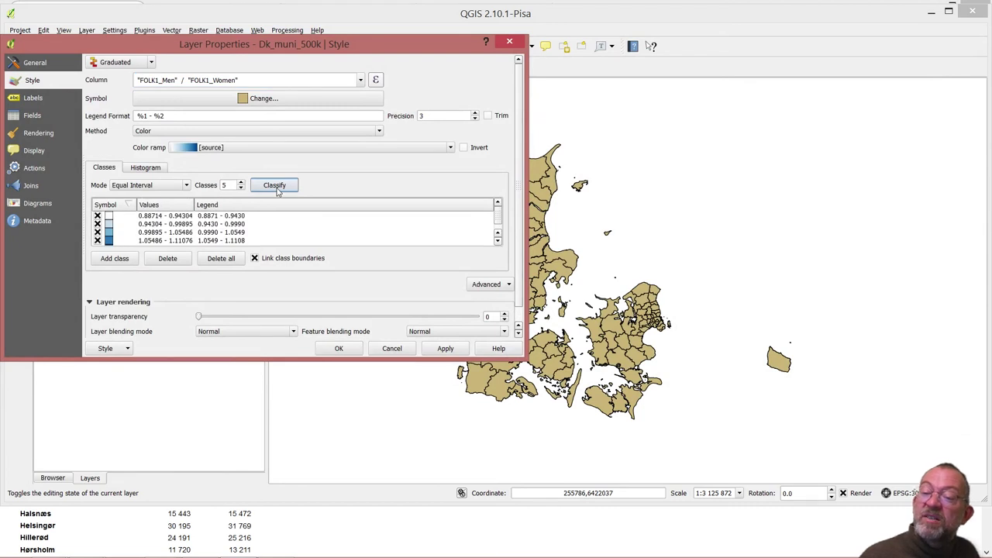
left_click(220, 149)
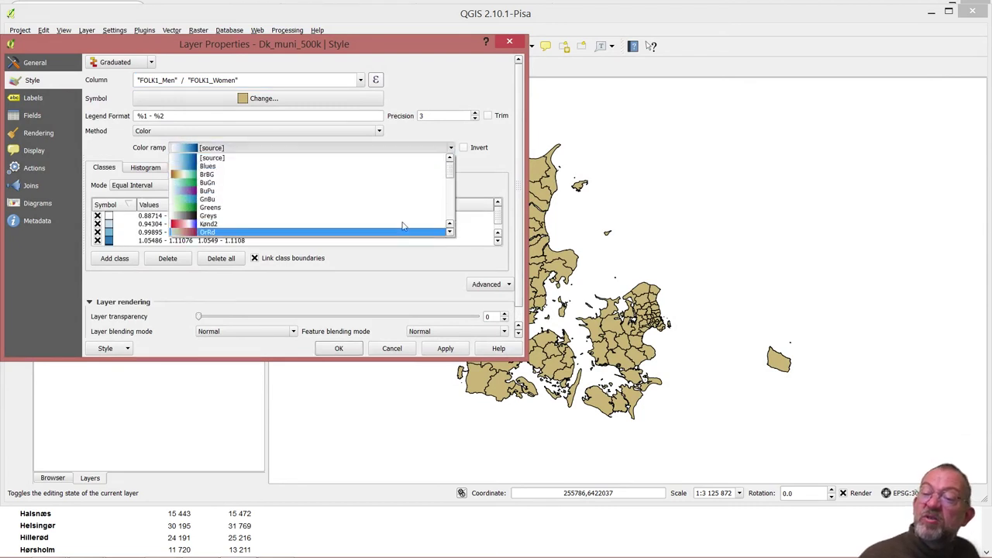
left_click_drag(448, 176, 448, 220)
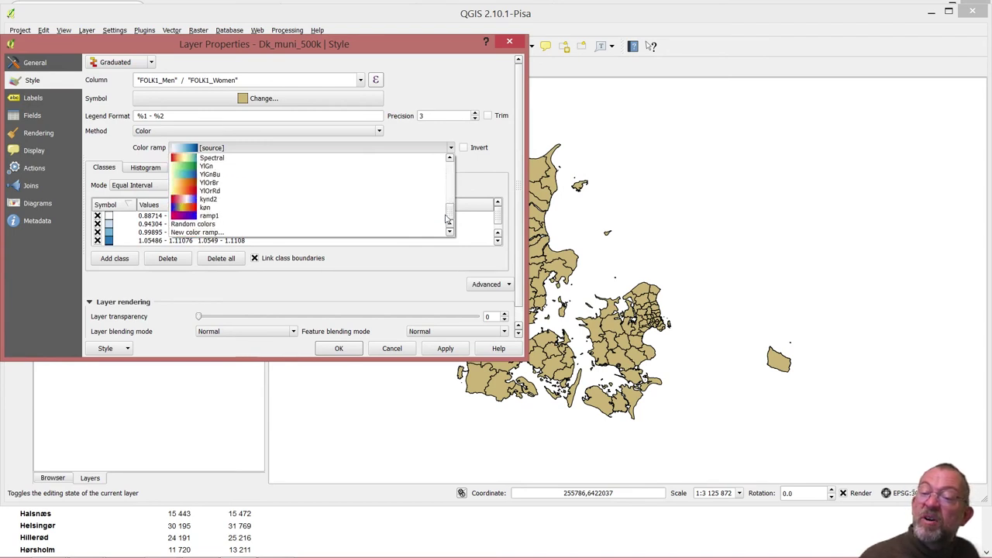
left_click(267, 210)
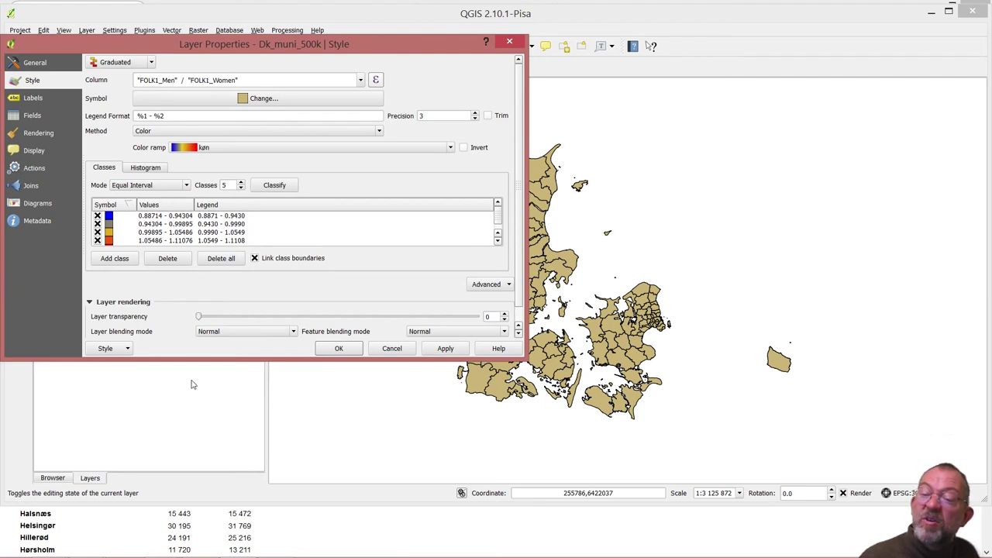
left_click_drag(201, 356, 201, 460)
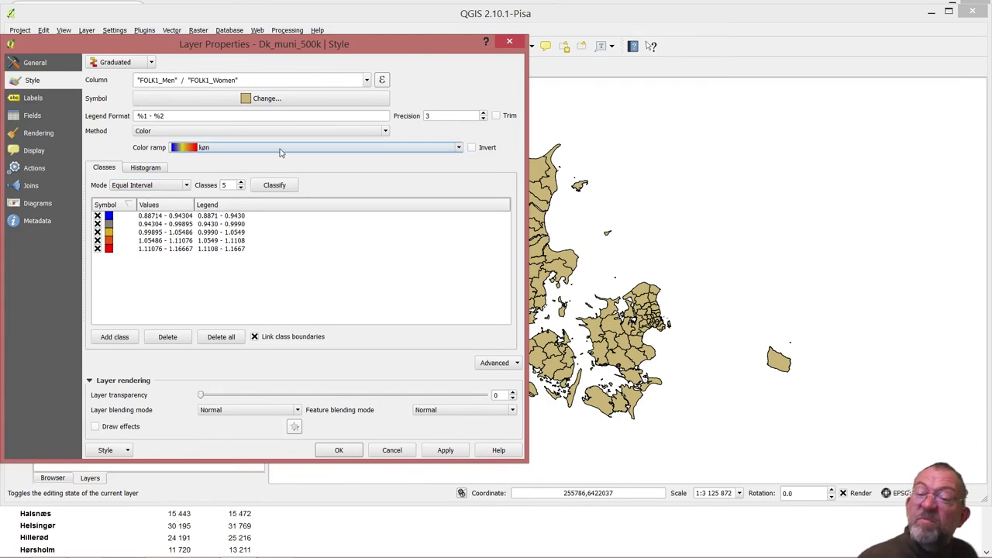
left_click(472, 147)
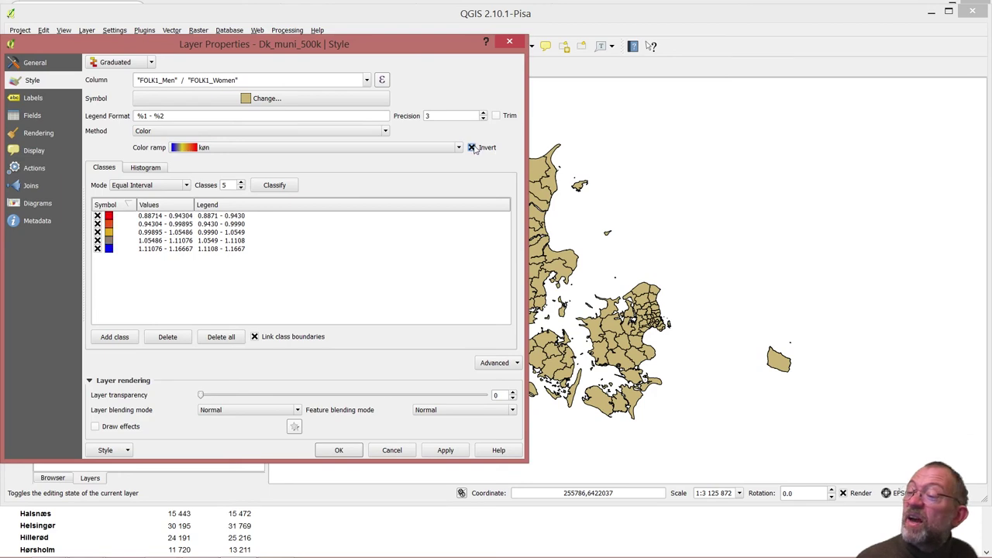
left_click(336, 450)
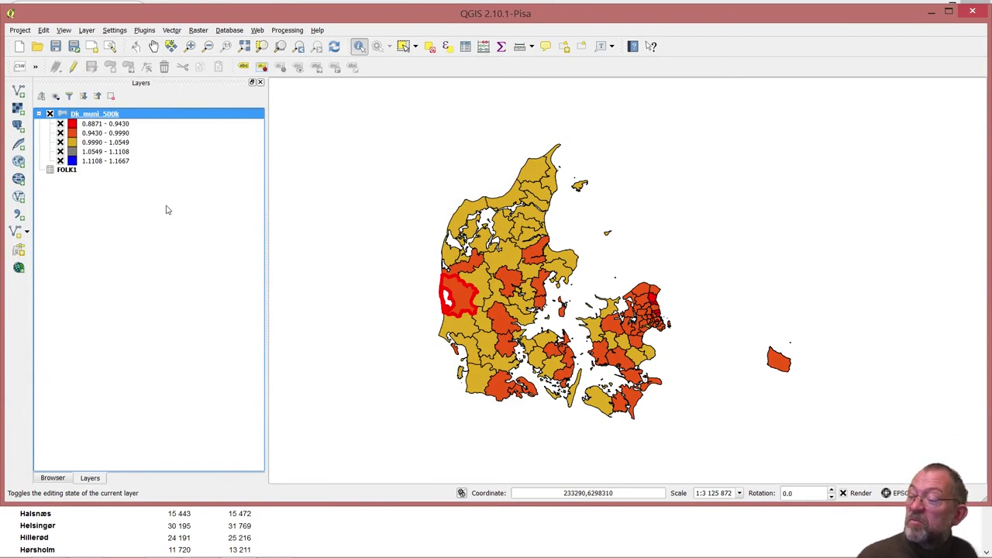
Deselect the layer list, then bring up the Dk_muni_500k layer's context menu again.
left_click(219, 282)
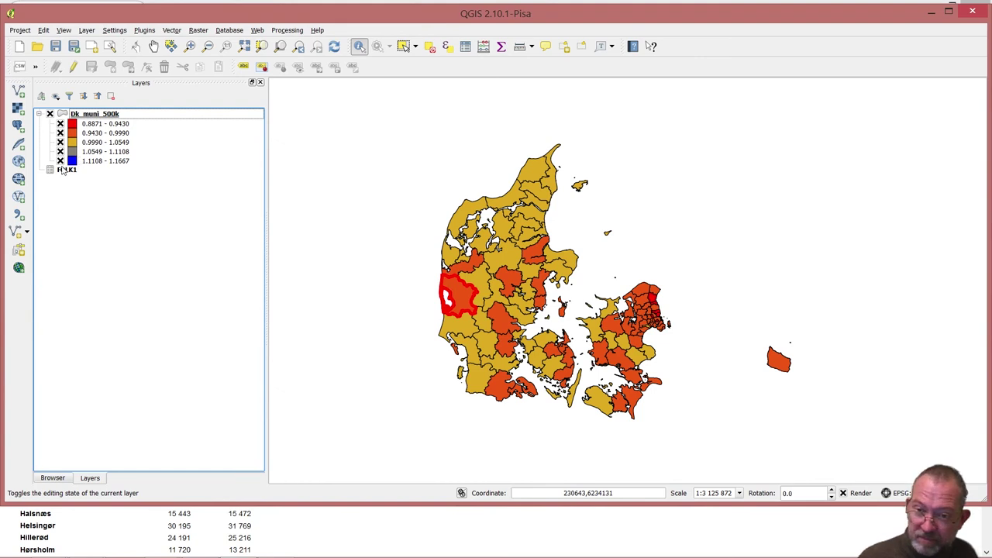
right_click(92, 117)
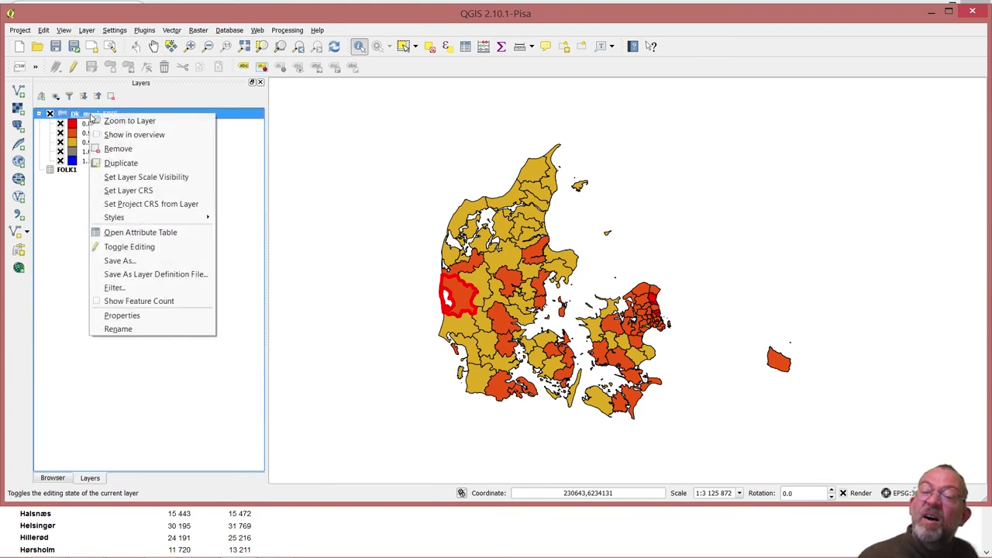
Reclassify the ratio with Quantile (Equal Count) mode and 10 classes, then apply.
left_click(159, 317)
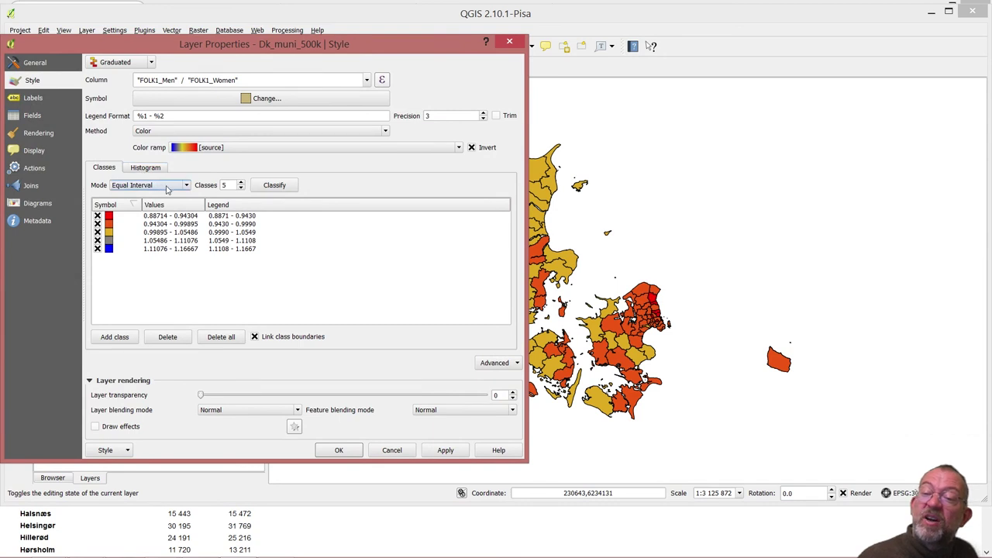
left_click(267, 193)
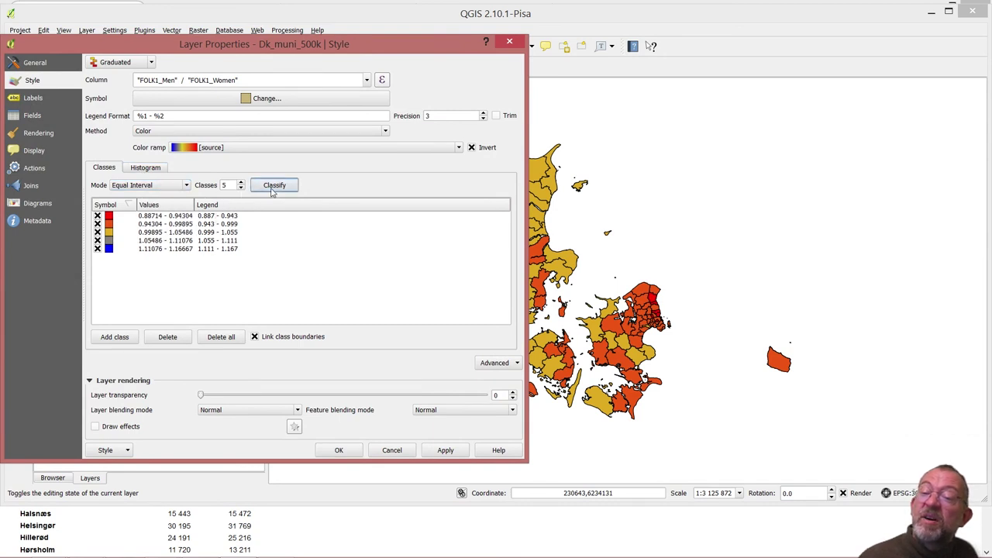
left_click(166, 189)
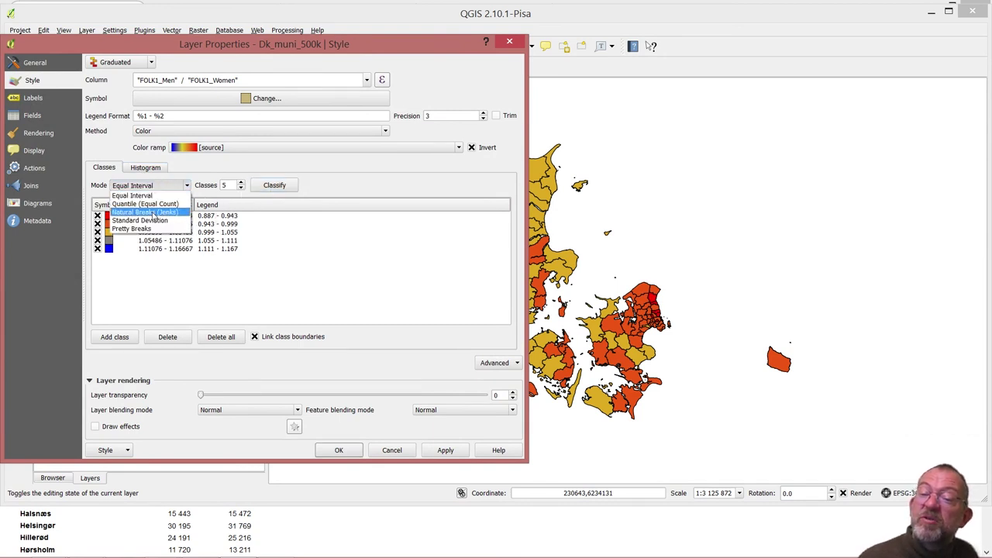
left_click(161, 205)
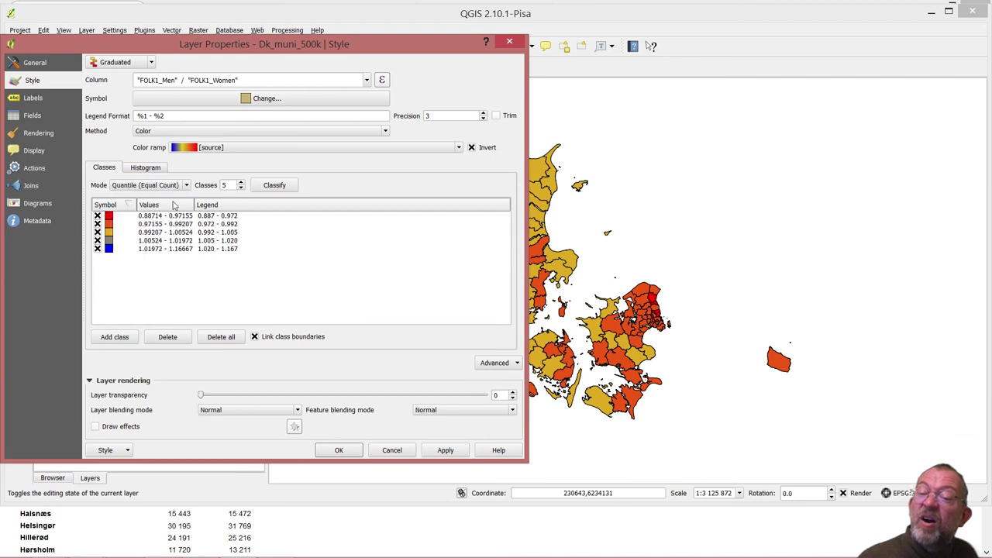
left_click_drag(231, 185, 198, 185)
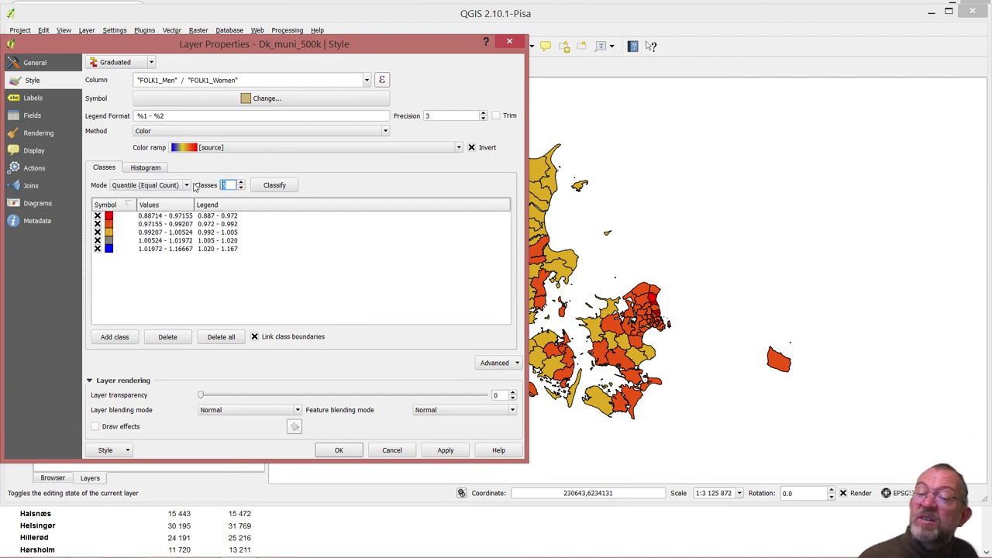
type("10")
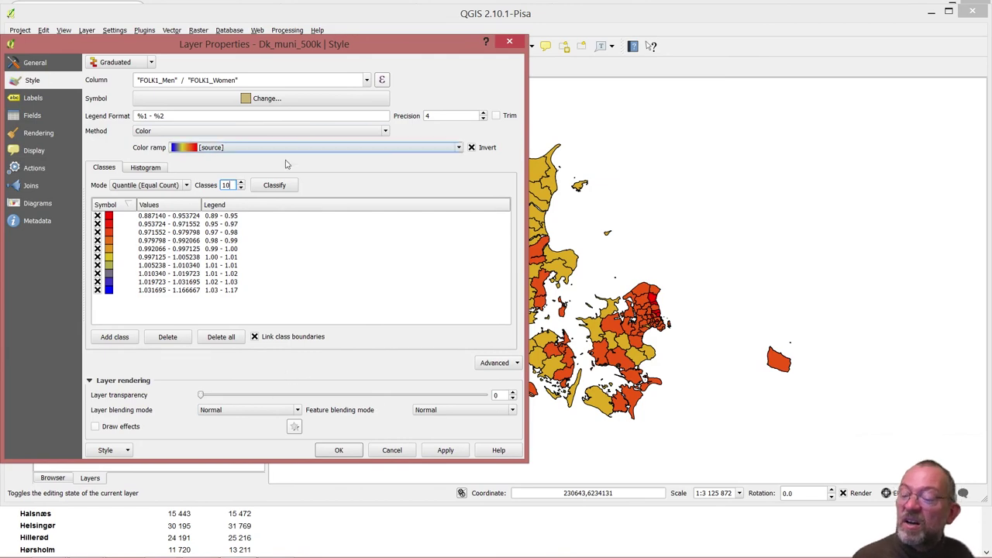
left_click(280, 186)
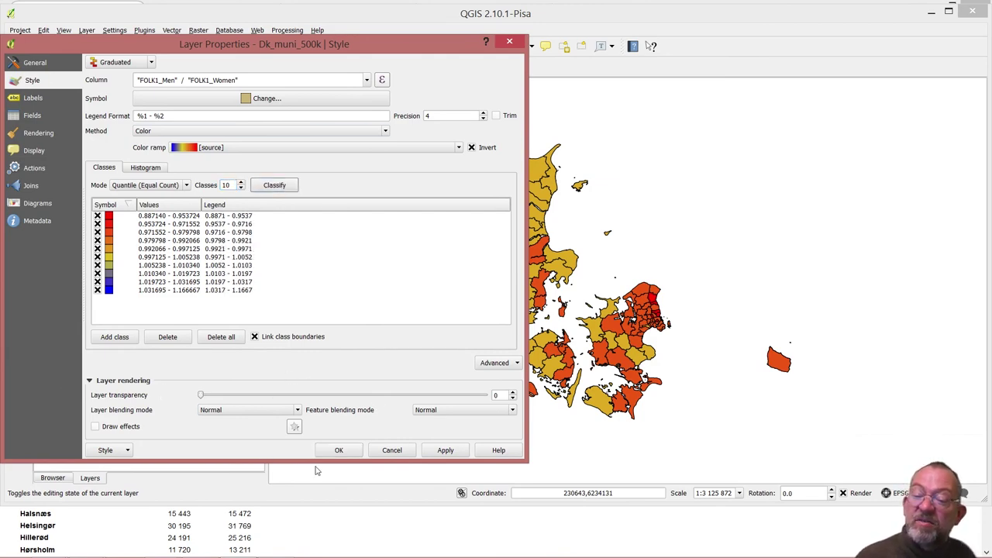
left_click(339, 449)
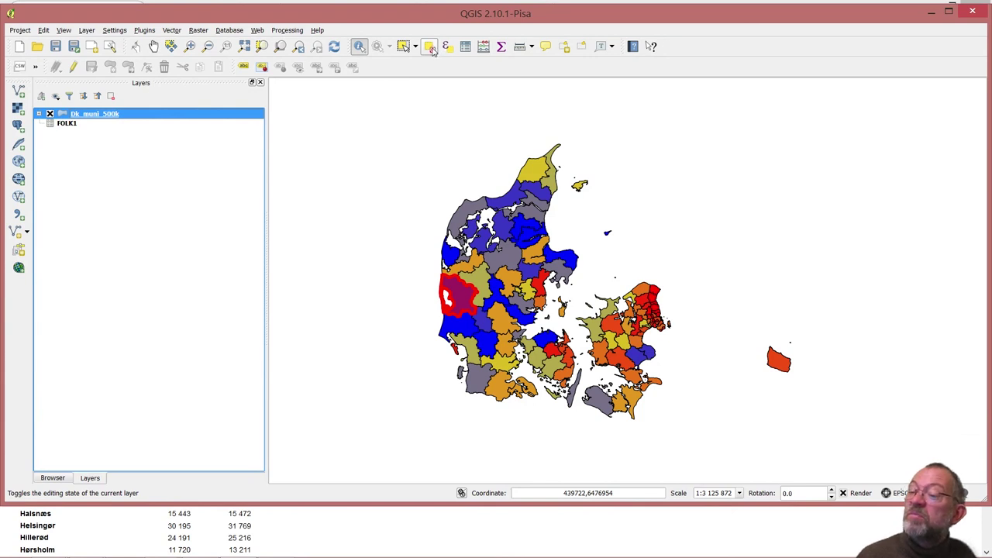
Deselect all features so the west-coast municipality shows its quantile class colour.
left_click(429, 45)
left_click(407, 151)
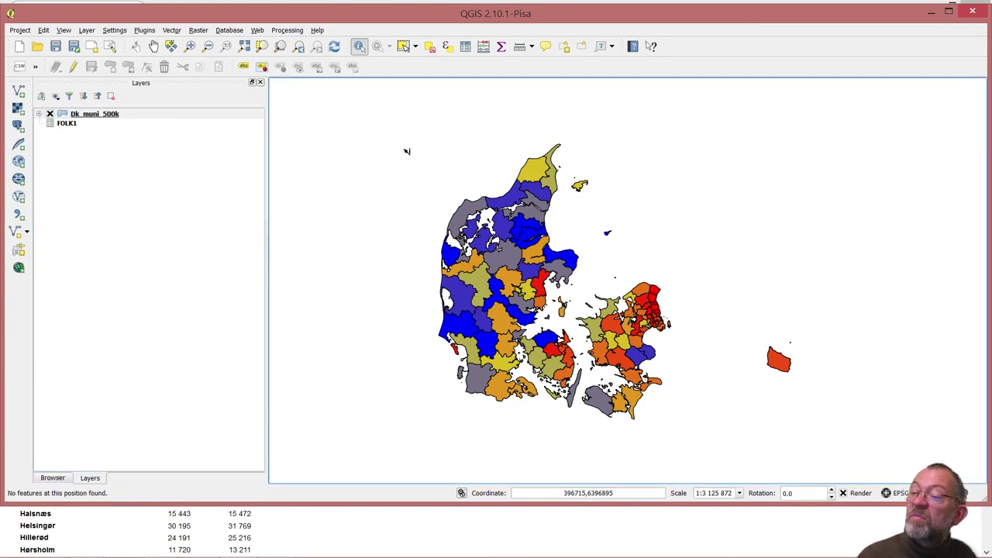